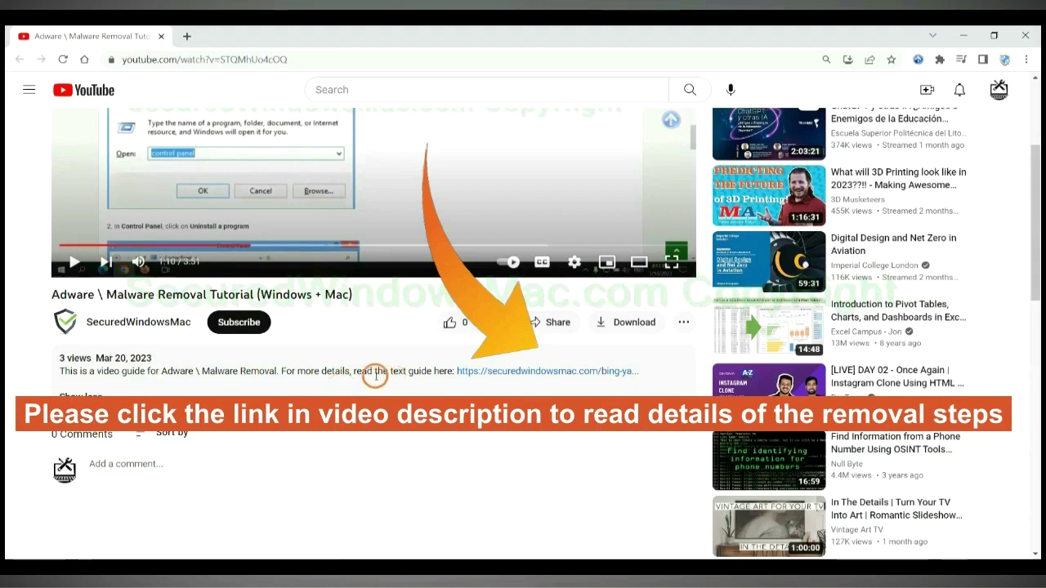
# Step: Open the securedwindowsmac.com adware removal guide linked in the YouTube video description
pyautogui.click(499, 372)
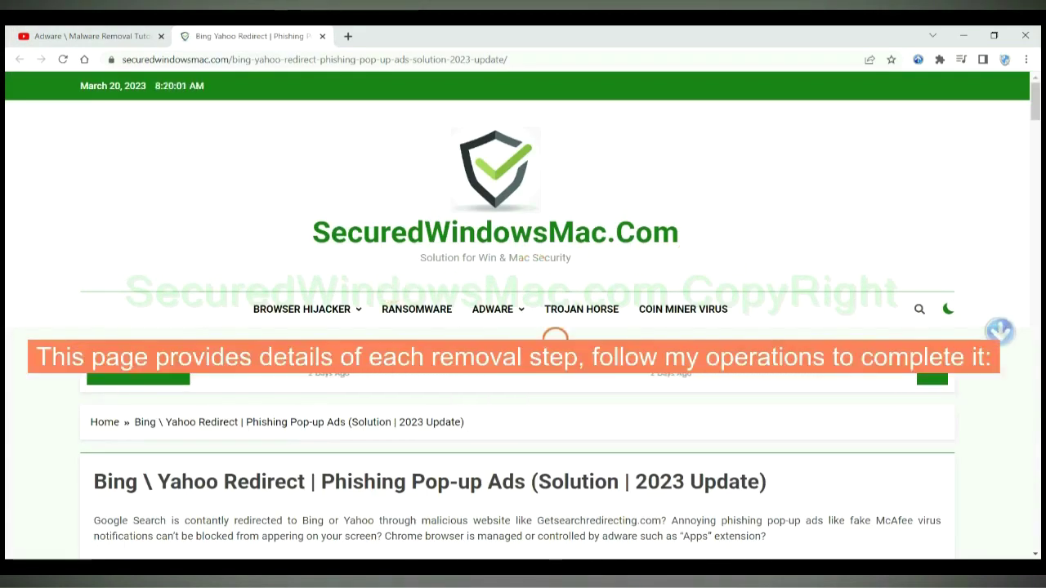
# Step: Scroll the guide to the Instant Automatic Removal heading and briefly highlight it
pyautogui.scroll(-15, 742, 245)
pyautogui.scroll(-4, 570, 368)
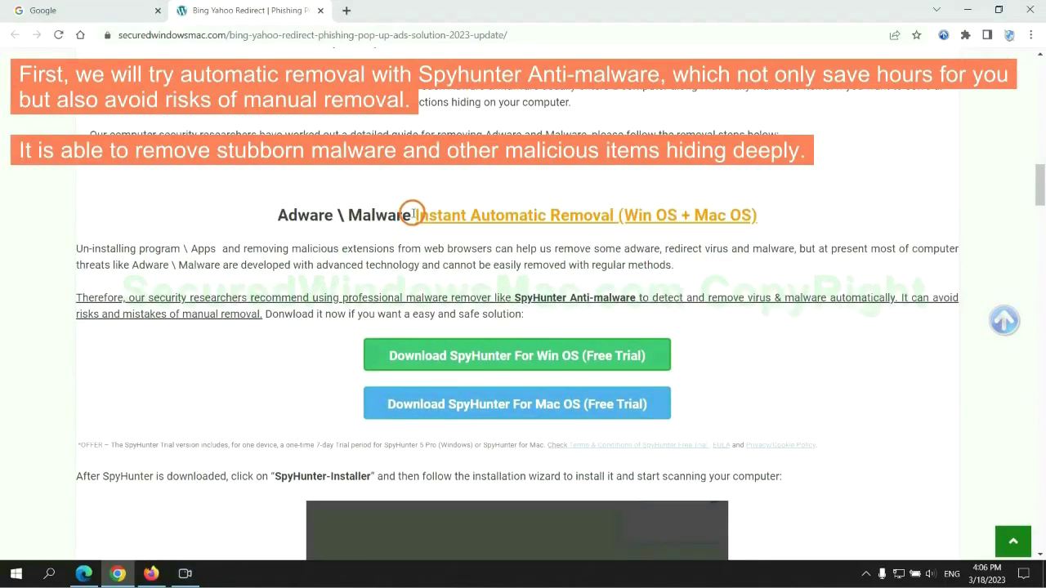
pyautogui.moveTo(413, 214); pyautogui.dragTo(611, 215)
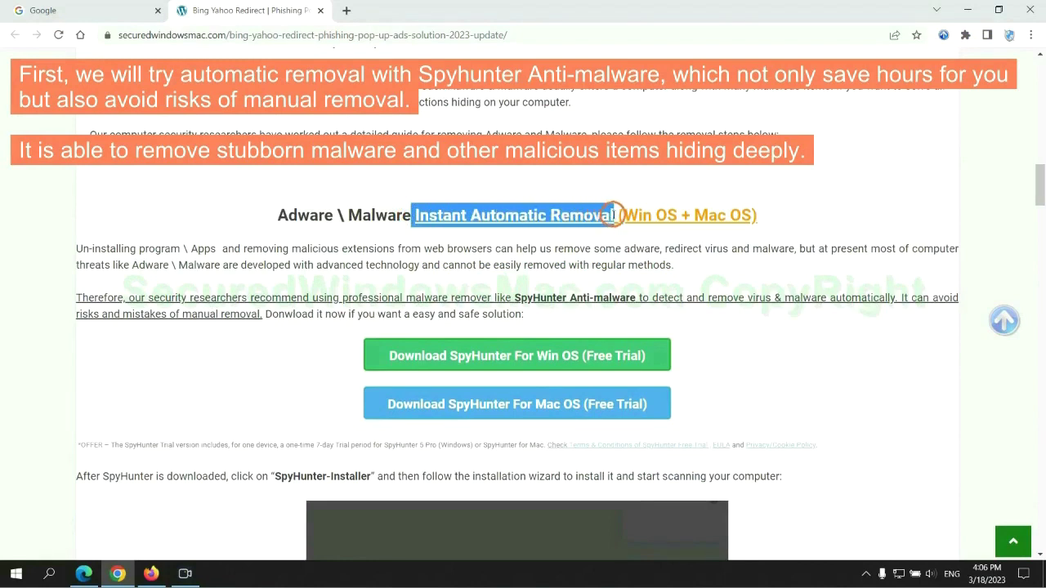
pyautogui.click(535, 187)
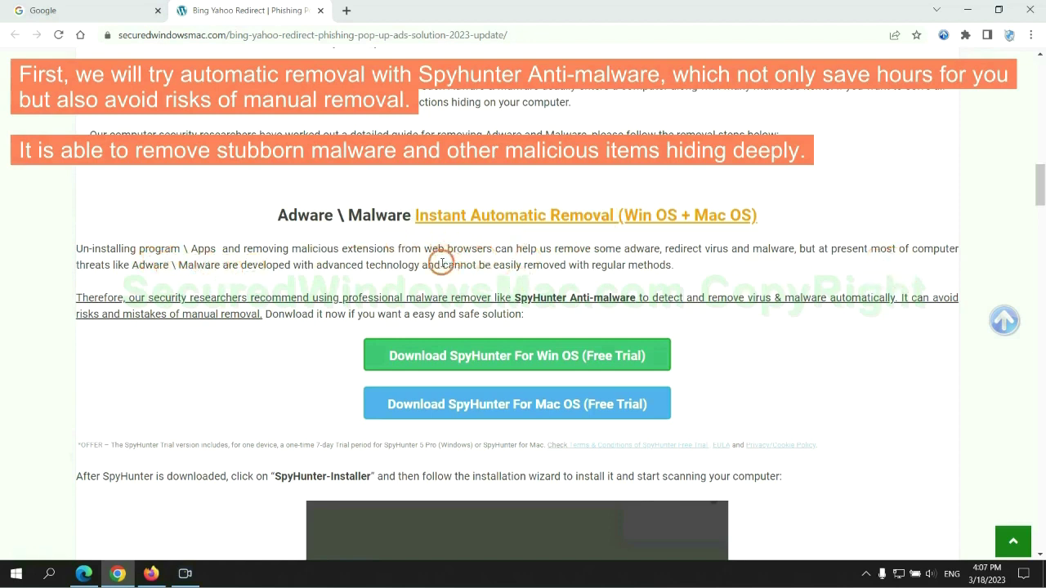
# Step: Download the SpyHunter installer for Windows, keep it past the warning, and run it
pyautogui.scroll(-1, 328, 262)
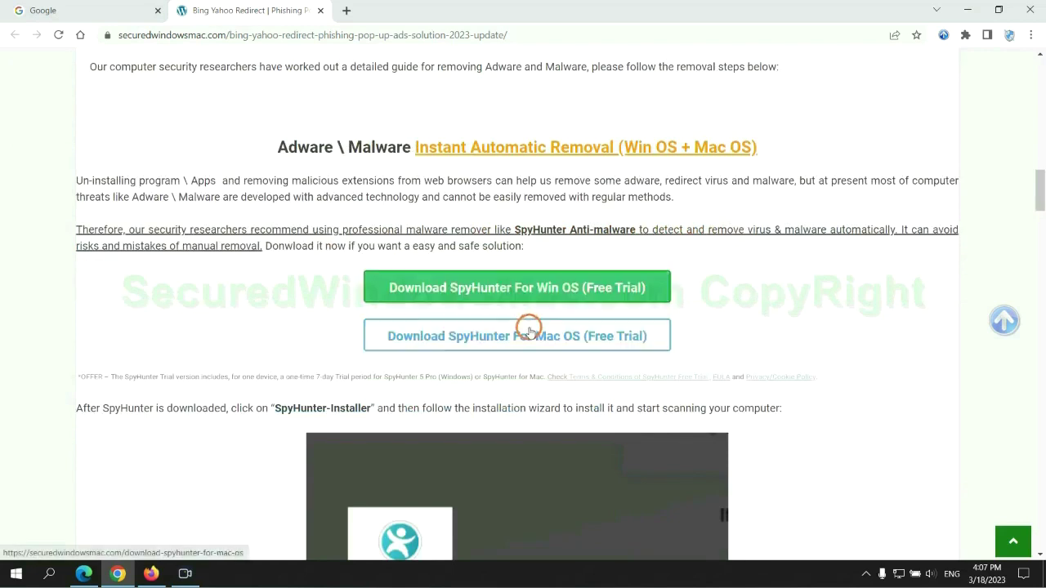
pyautogui.scroll(-1, 529, 330)
pyautogui.scroll(-1, 518, 308)
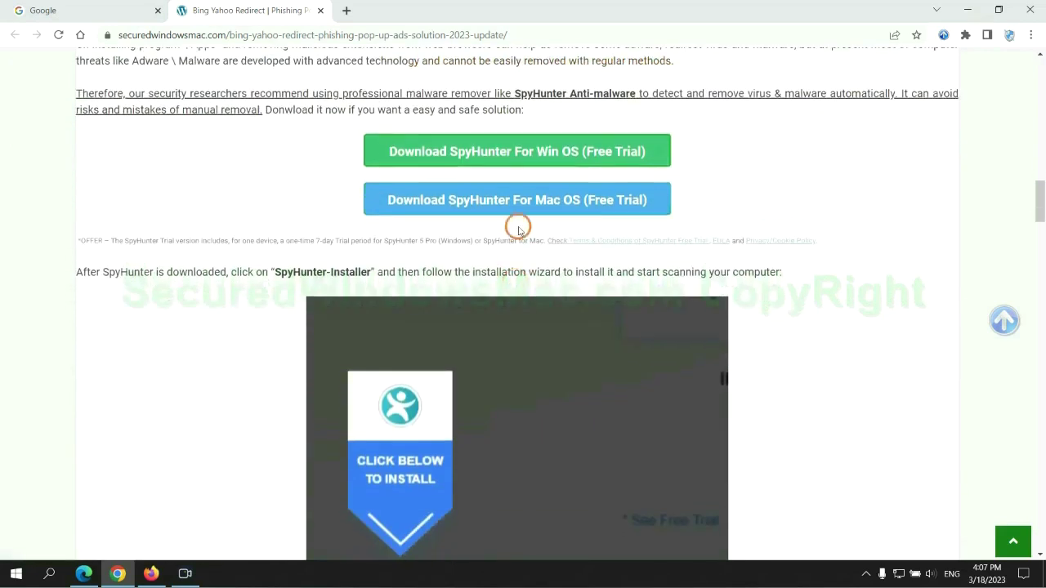
pyautogui.click(529, 158)
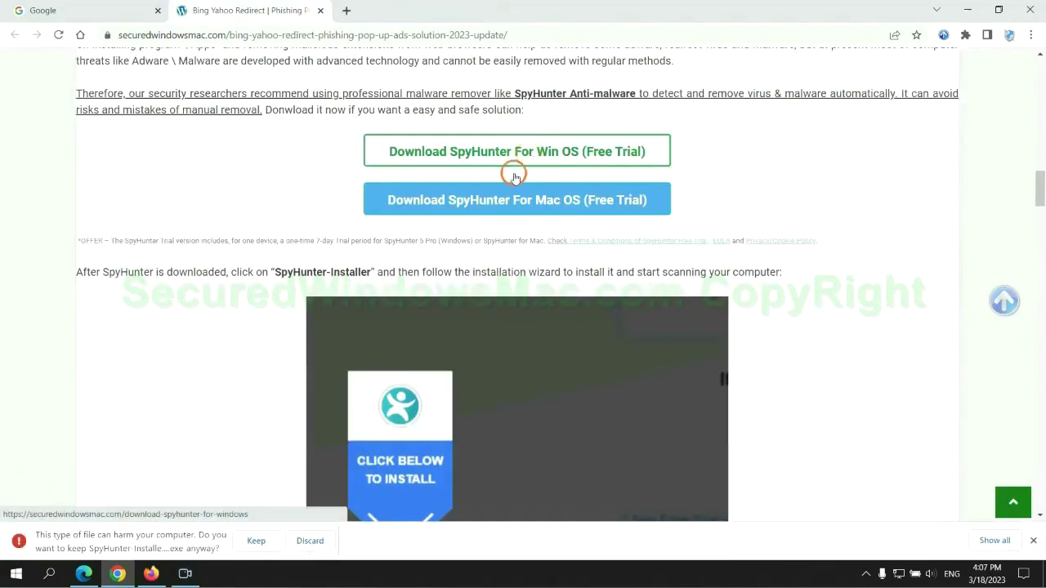
pyautogui.click(251, 541)
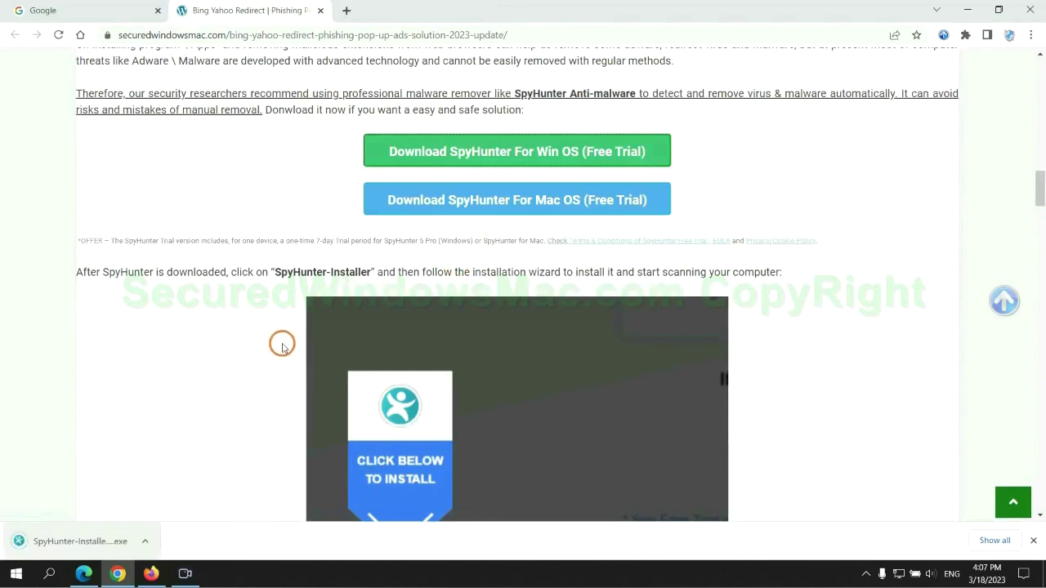
pyautogui.click(100, 543)
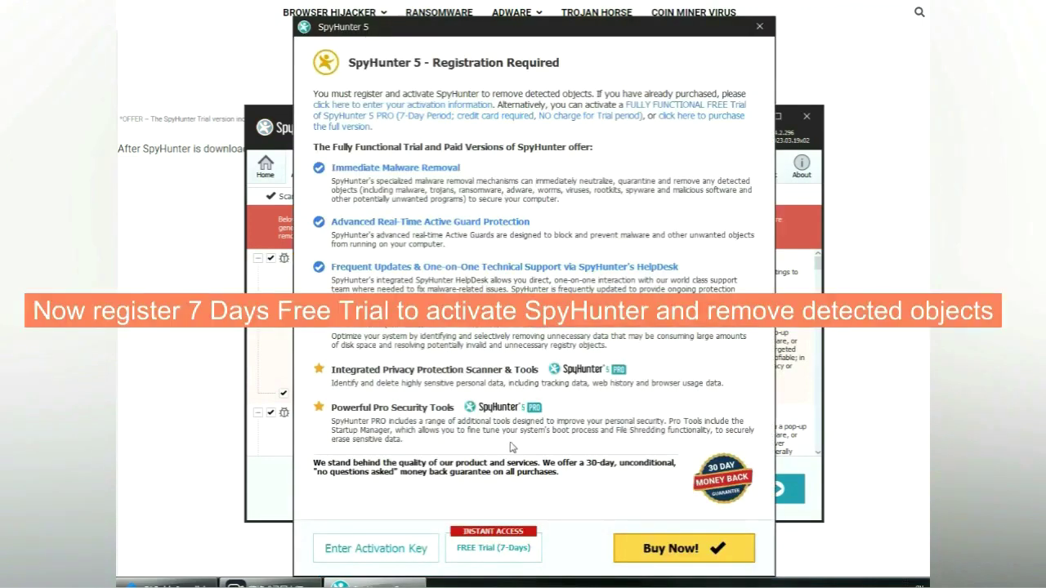
# Step: Choose the FREE Trial (7-Days) option in SpyHunter's Registration Required dialog
pyautogui.click(494, 548)
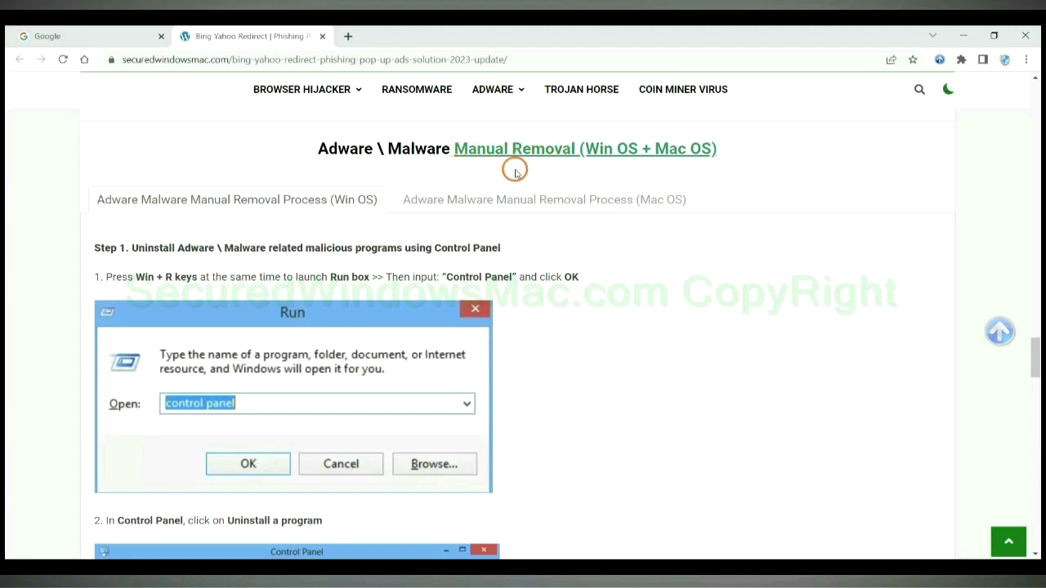
# Step: Highlight the Win OS and Mac OS labels and view the Mac OS manual removal steps
pyautogui.moveTo(585, 150); pyautogui.dragTo(638, 150)
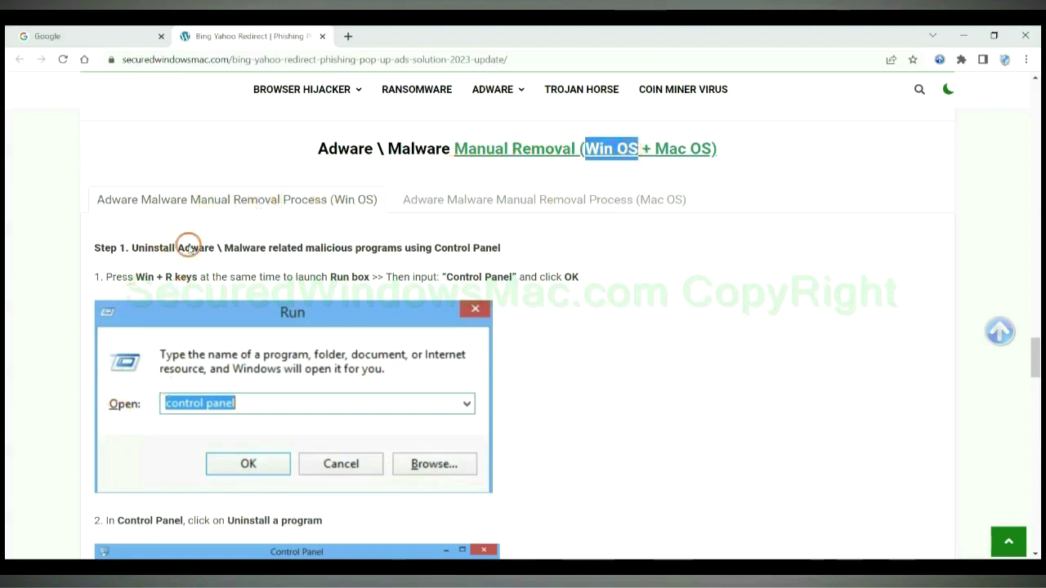
pyautogui.moveTo(653, 150); pyautogui.dragTo(708, 148)
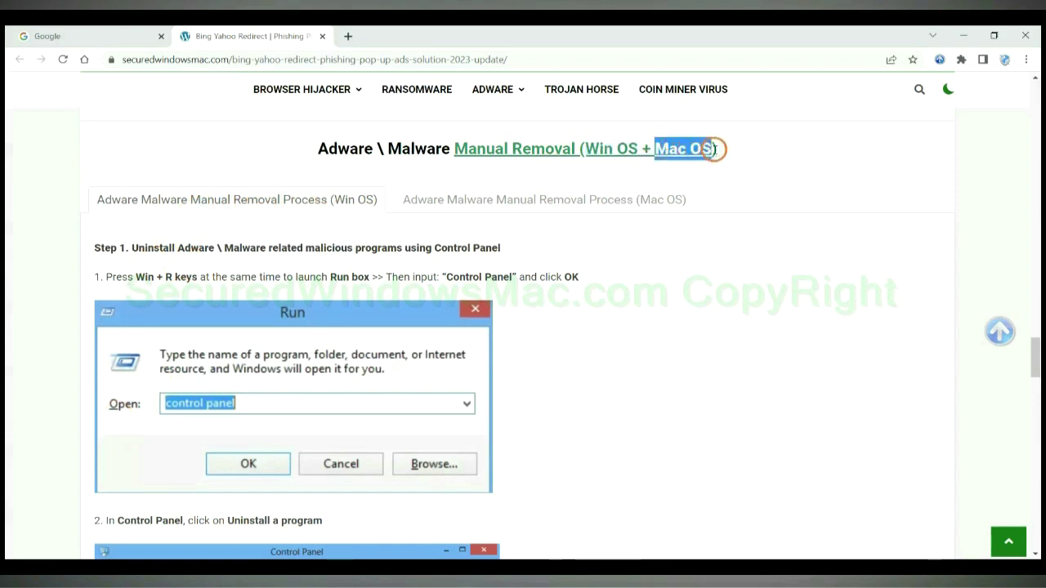
pyautogui.click(535, 198)
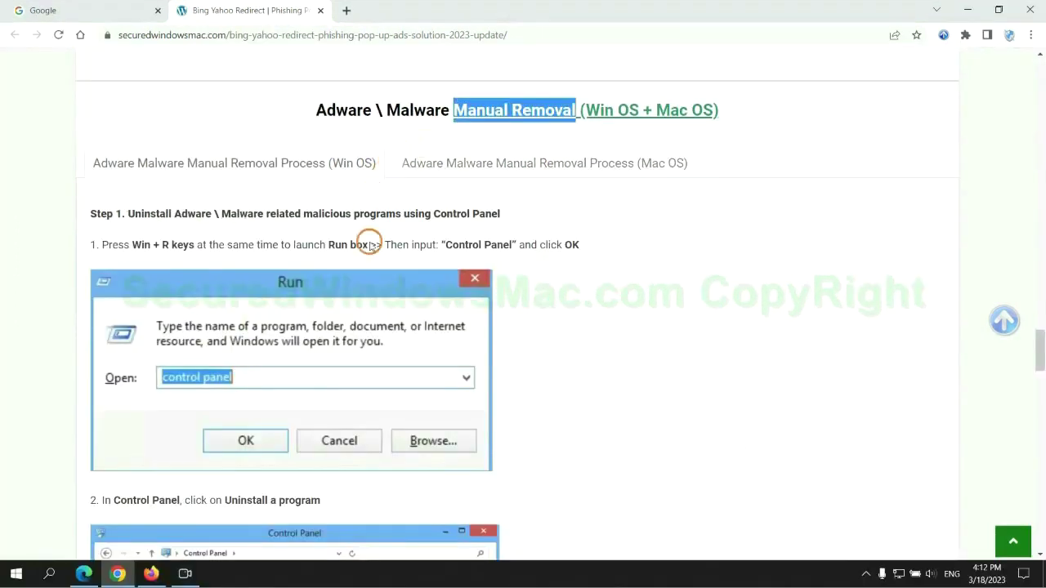
# Step: Scroll to the Windows Step 1 uninstall-via-Control-Panel instruction and briefly highlight it
pyautogui.scroll(2, 390, 286)
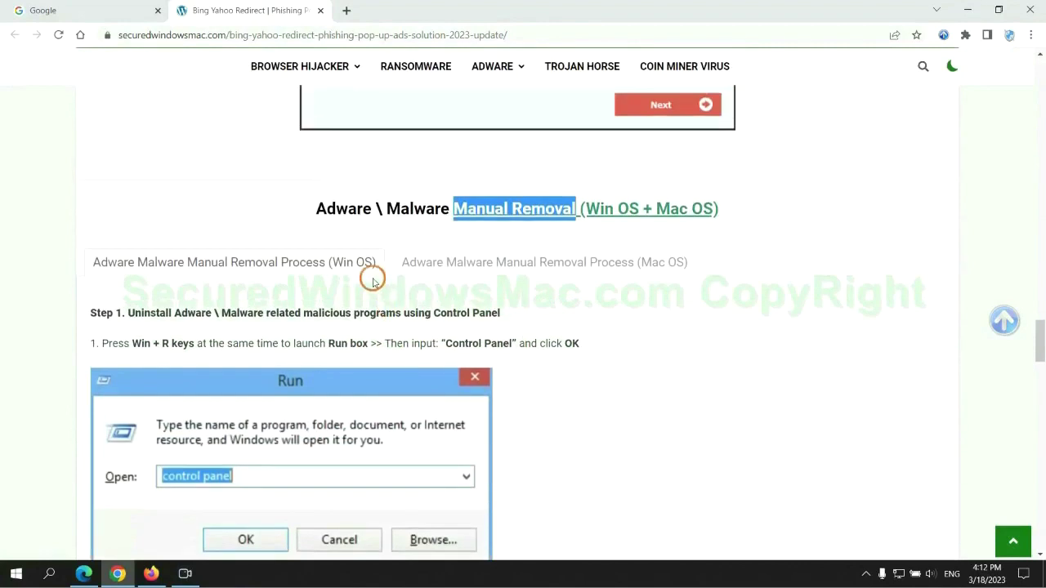
pyautogui.scroll(-2, 320, 271)
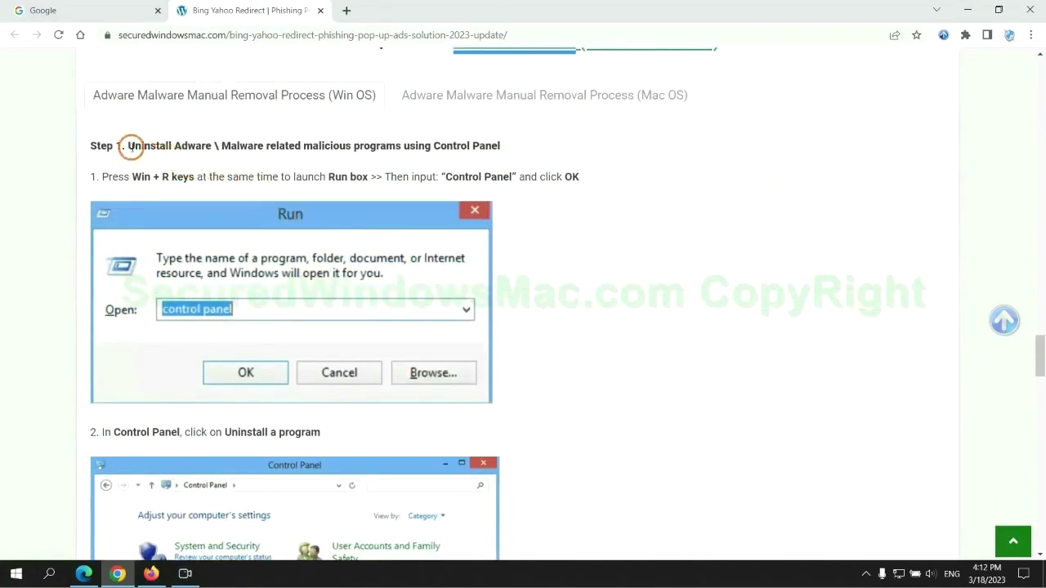
pyautogui.moveTo(129, 149); pyautogui.dragTo(401, 150)
pyautogui.click(695, 213)
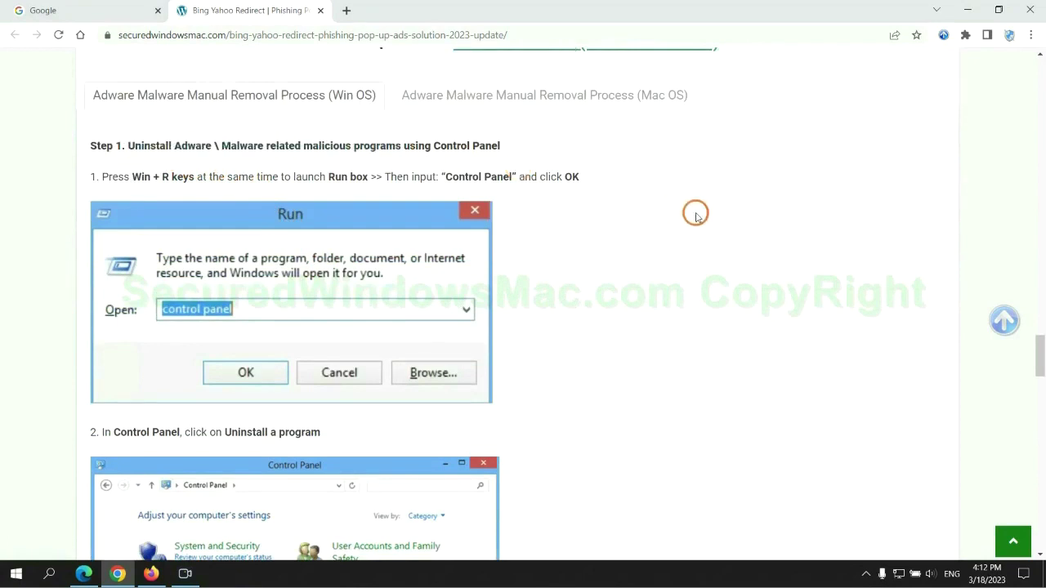
pyautogui.scroll(-2, 650, 214)
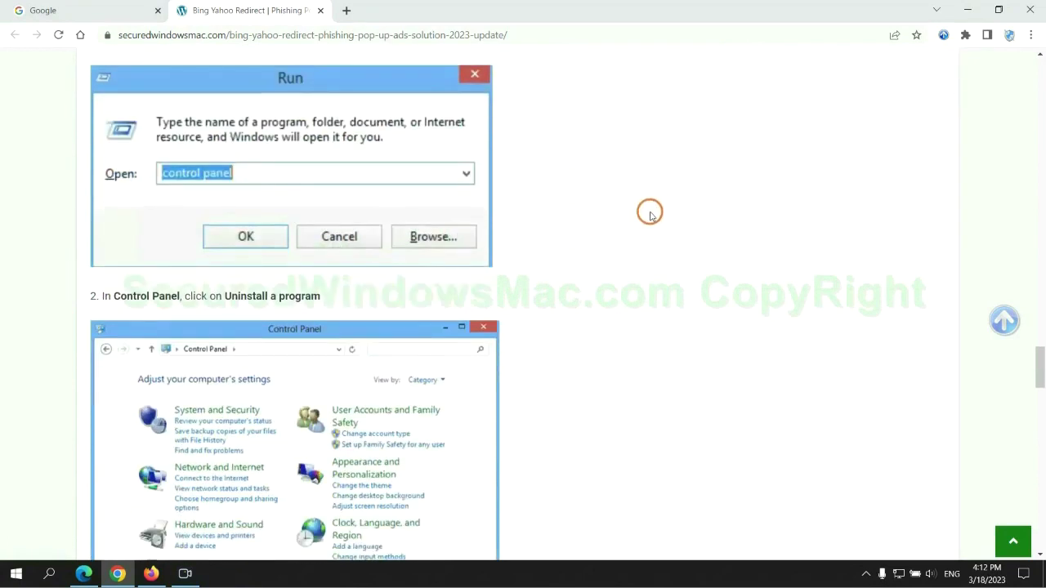
# Step: Open Programs and Features through 'control panel' in the Run box, inspect Lantern's uninstall option, then close it
pyautogui.press('super+r')
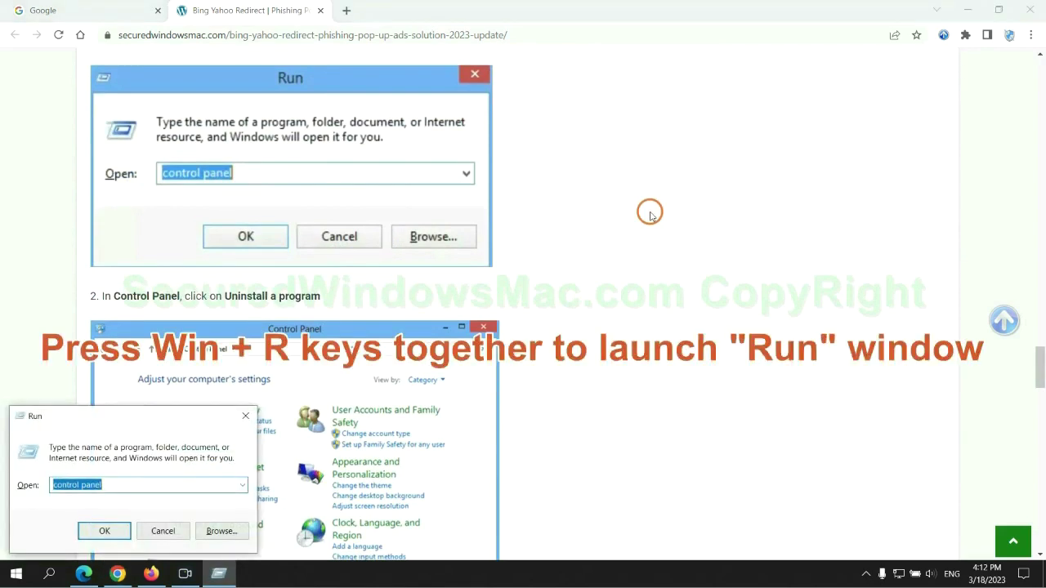
pyautogui.write('control')
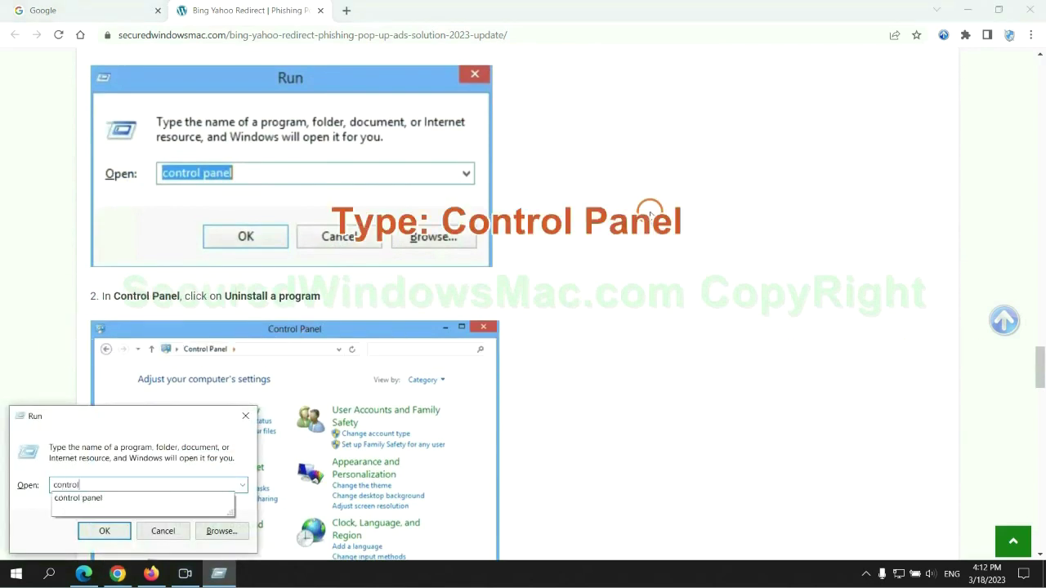
pyautogui.write(' panel')
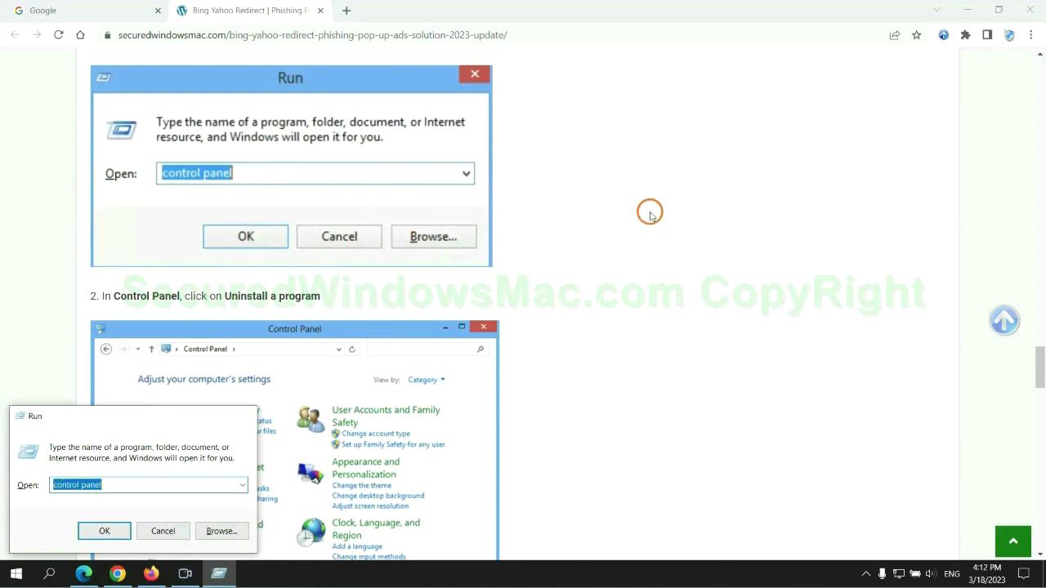
pyautogui.press('Return')
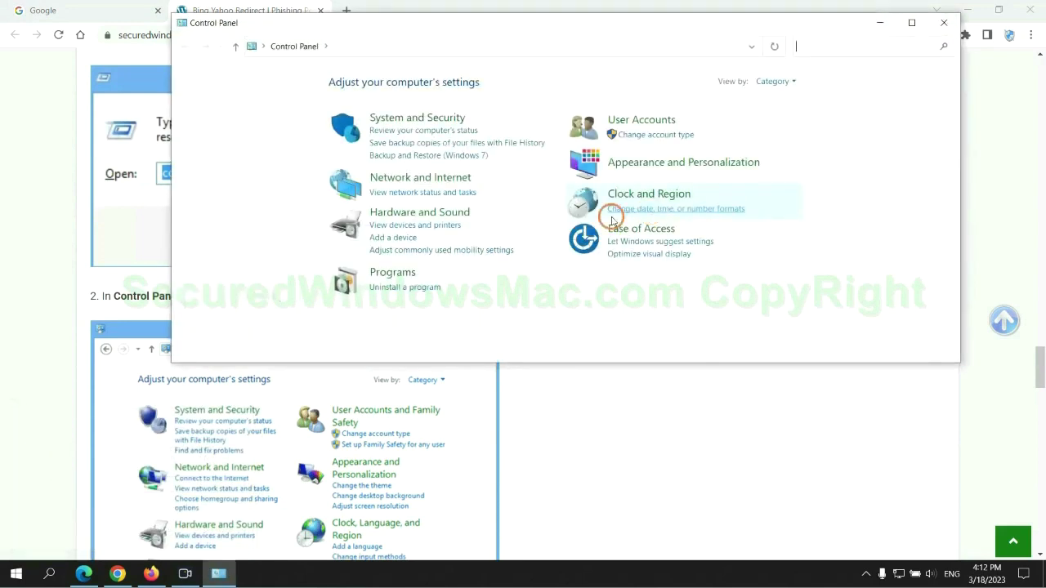
pyautogui.click(406, 287)
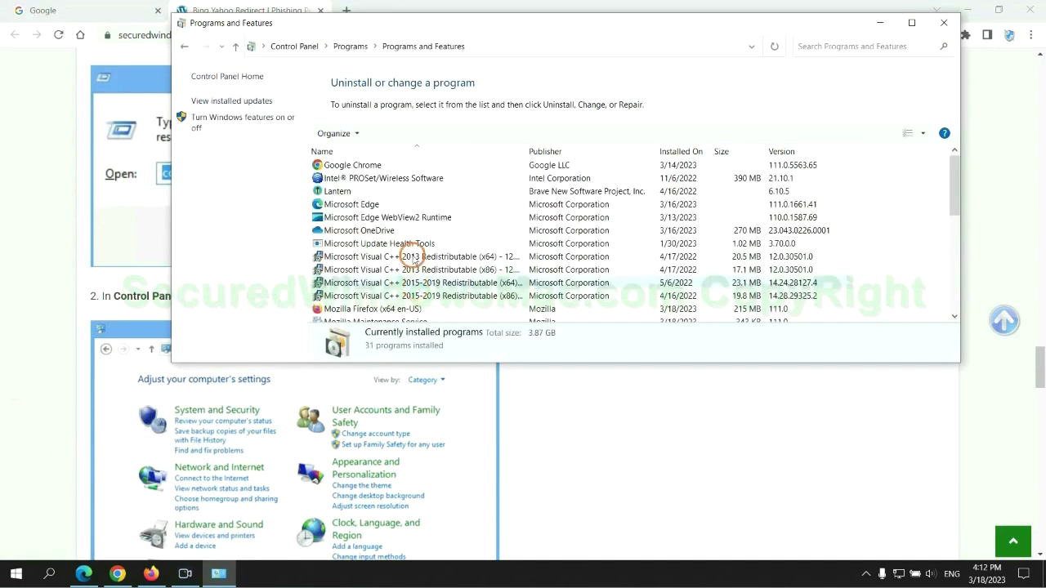
pyautogui.rightClick(363, 195)
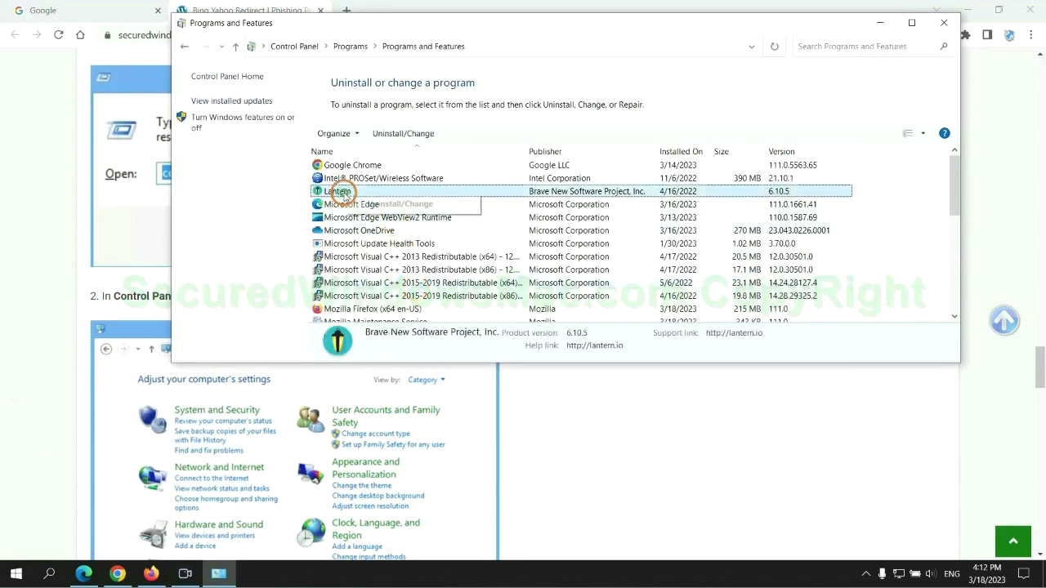
pyautogui.click(943, 23)
# Step: Scroll the guide to Step 2 on removing malicious extensions and briefly highlight its heading
pyautogui.scroll(-5, 308, 350)
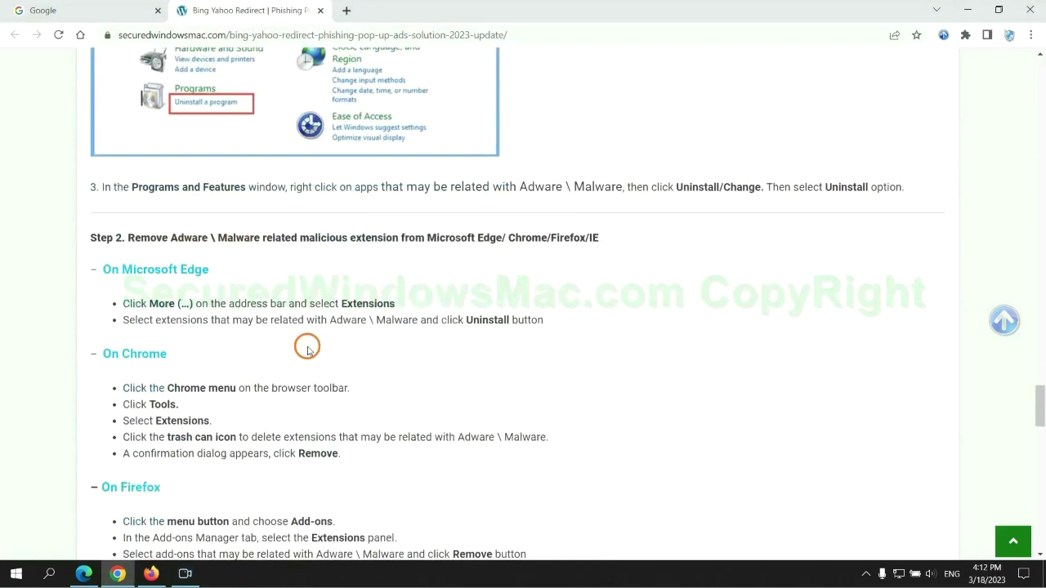
pyautogui.moveTo(296, 239); pyautogui.dragTo(402, 240)
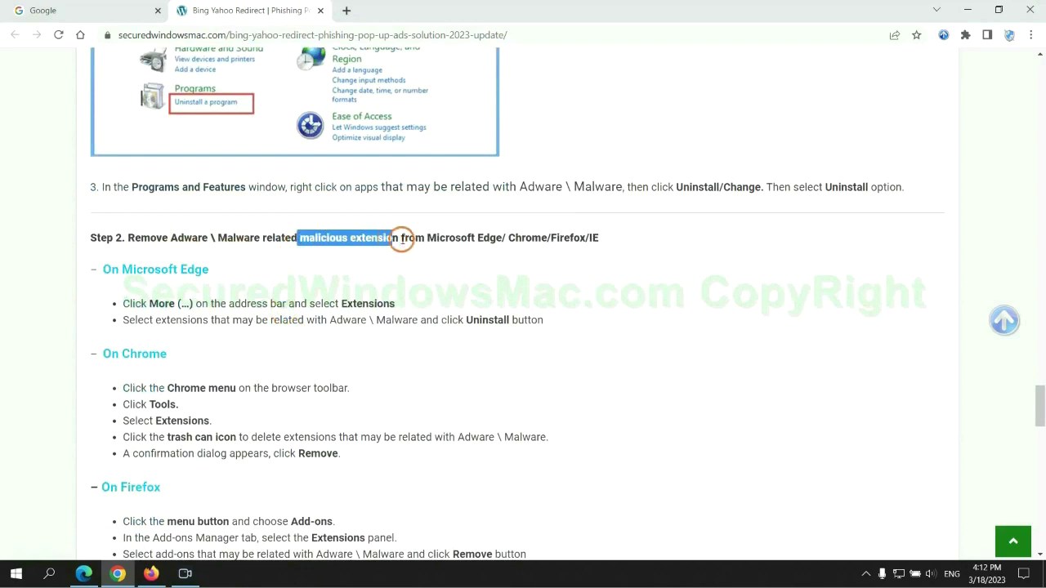
pyautogui.click(419, 264)
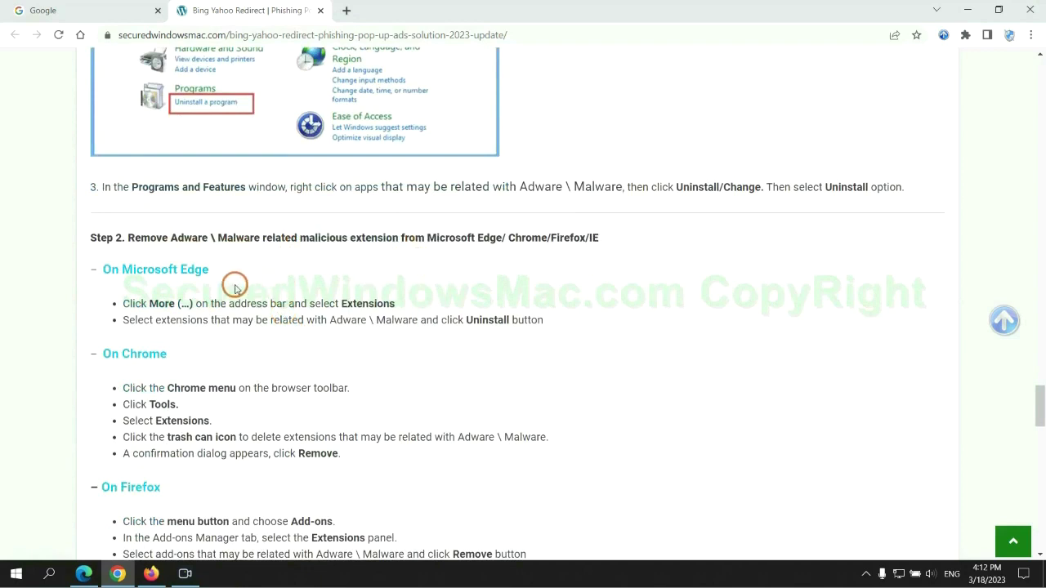
# Step: Remove the McAfee WebAdvisor extension from Edge's extensions page and close that tab
pyautogui.click(84, 572)
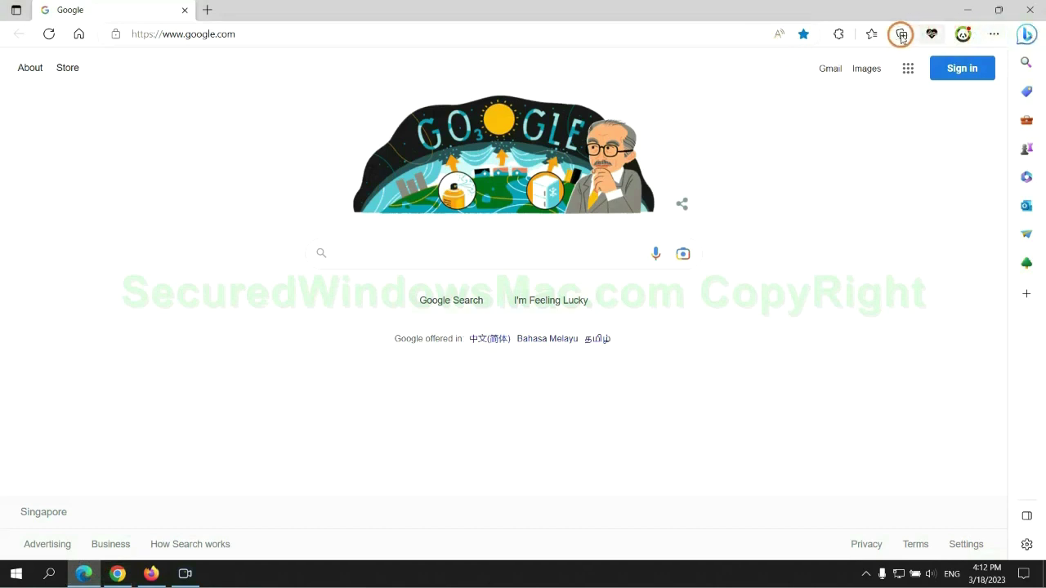
pyautogui.click(866, 36)
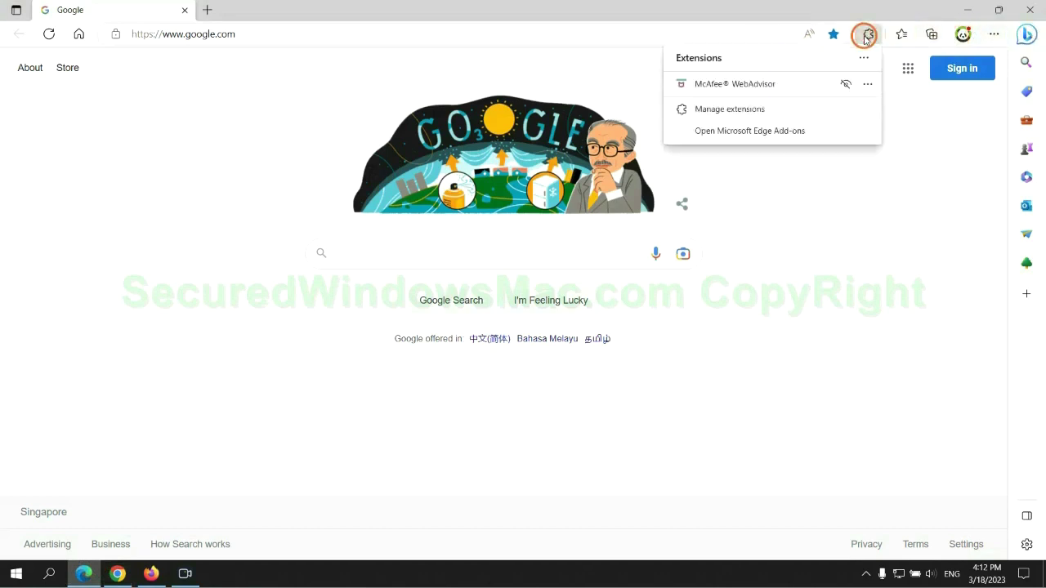
pyautogui.click(725, 106)
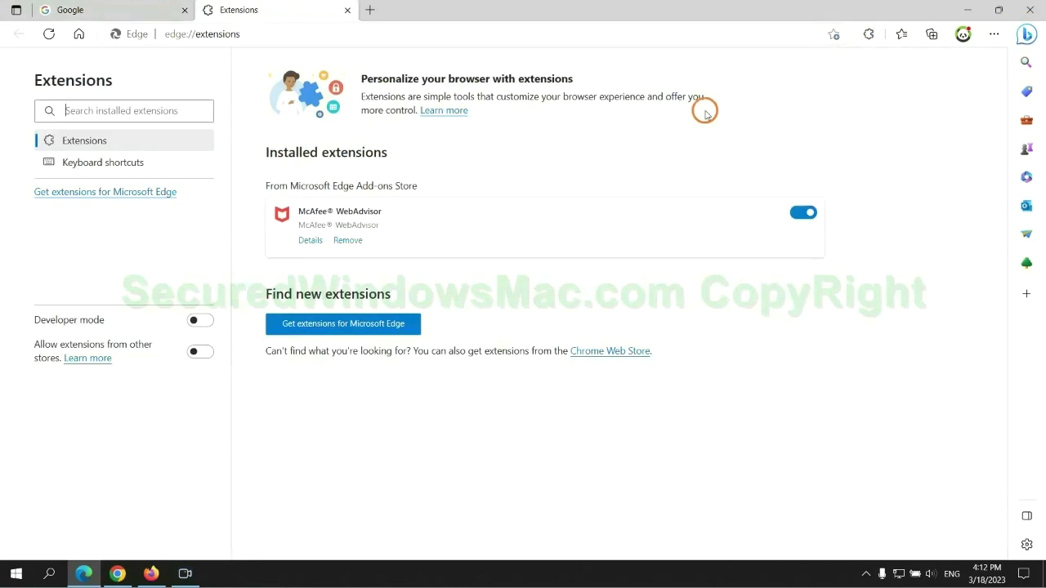
pyautogui.click(347, 241)
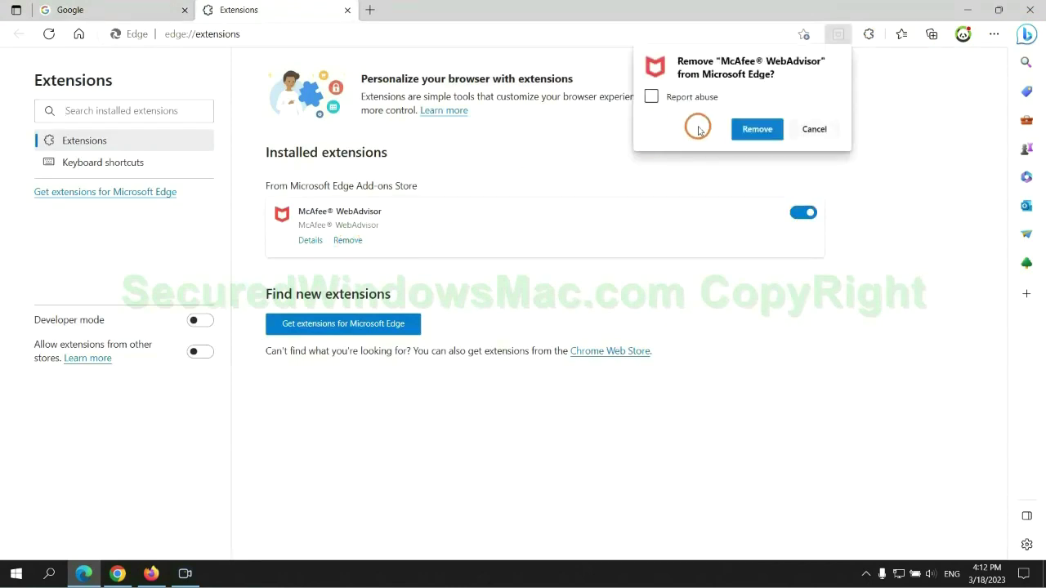
pyautogui.click(754, 129)
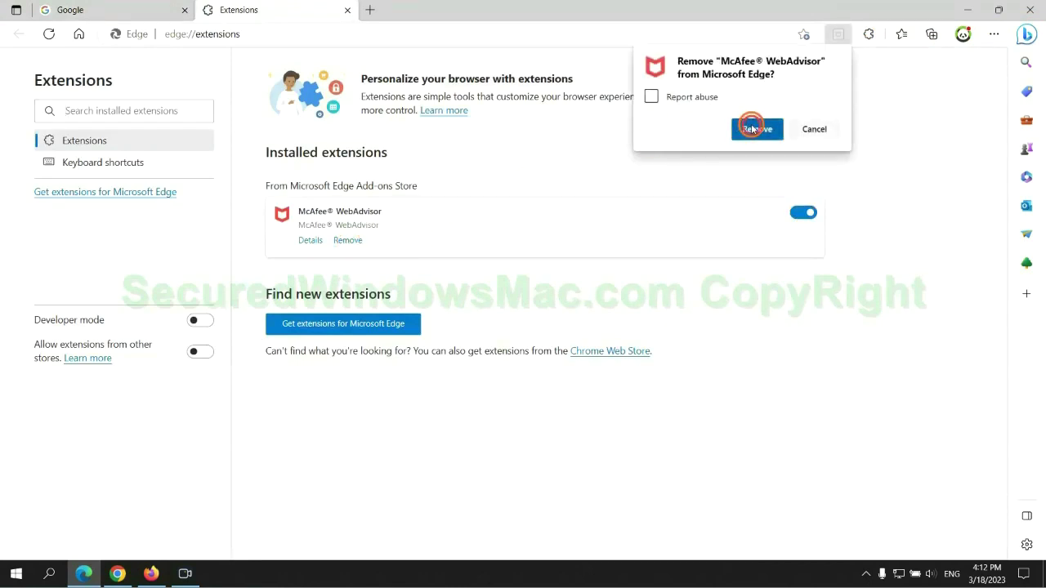
pyautogui.click(347, 10)
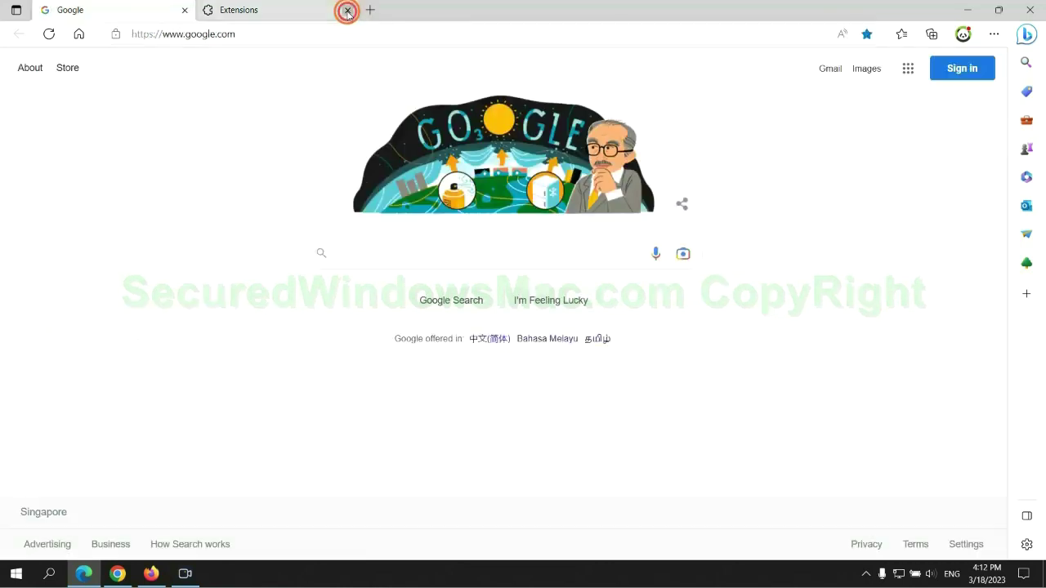
# Step: Remove the Ecosia extension from Chrome and close Ecosia's farewell page
pyautogui.click(126, 577)
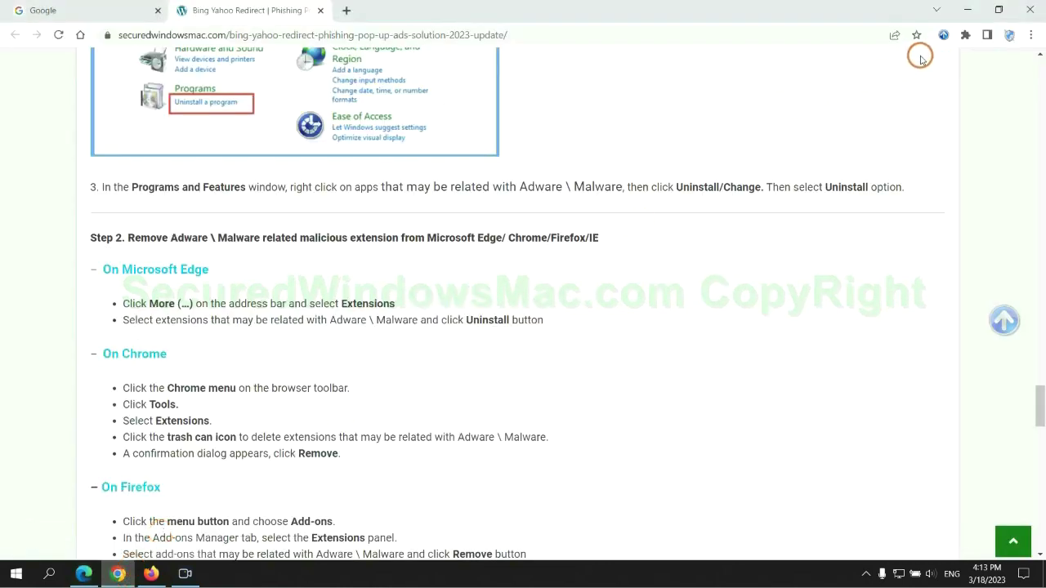
pyautogui.click(965, 35)
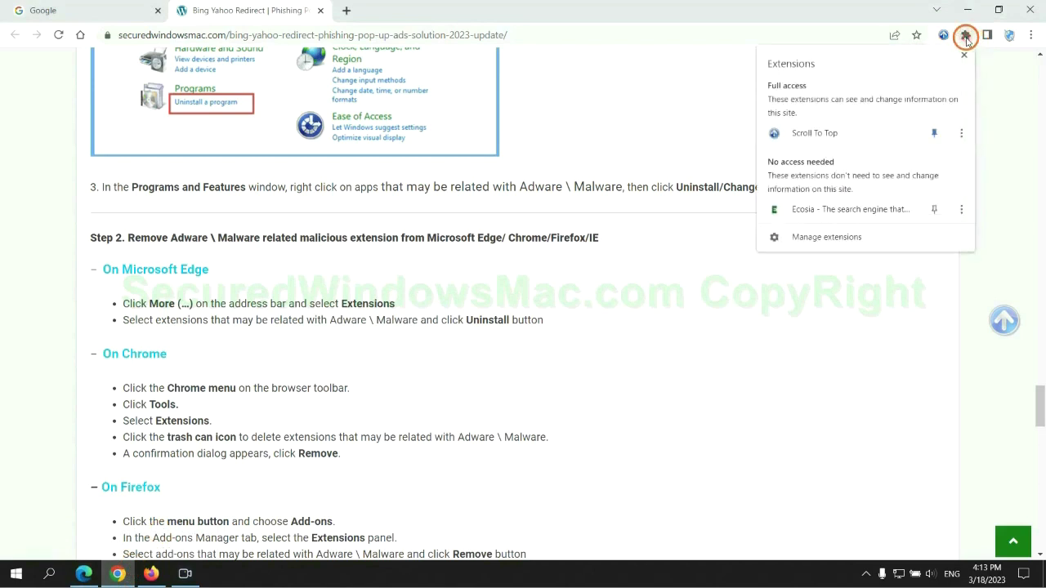
pyautogui.click(847, 239)
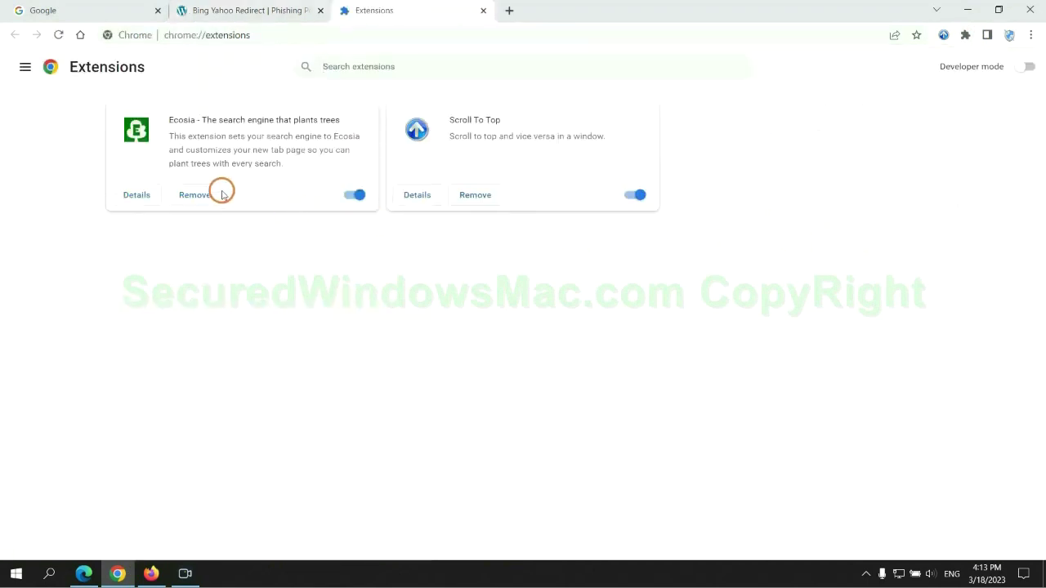
pyautogui.click(196, 193)
pyautogui.click(859, 145)
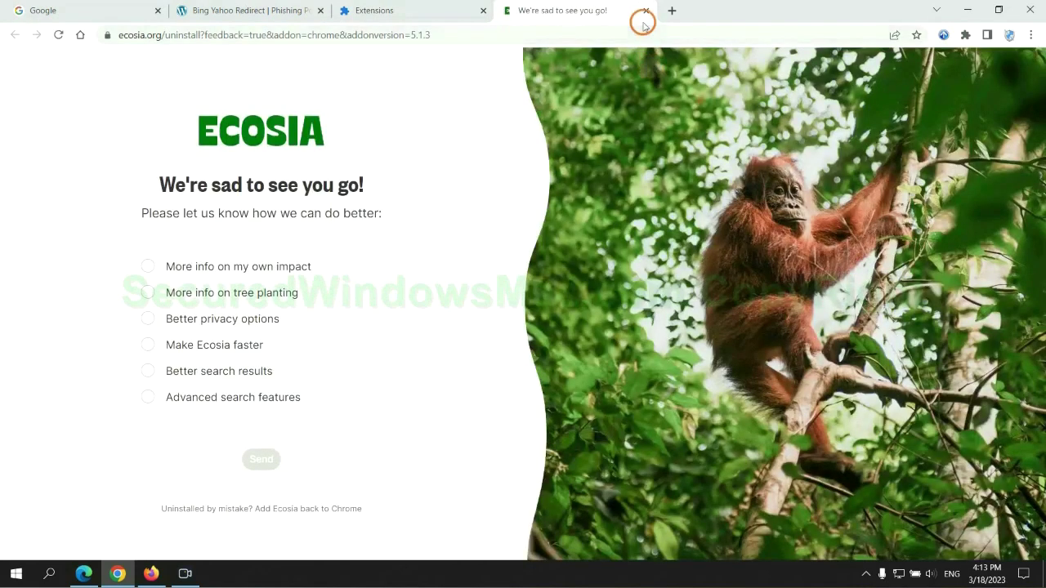
pyautogui.click(645, 10)
pyautogui.click(152, 573)
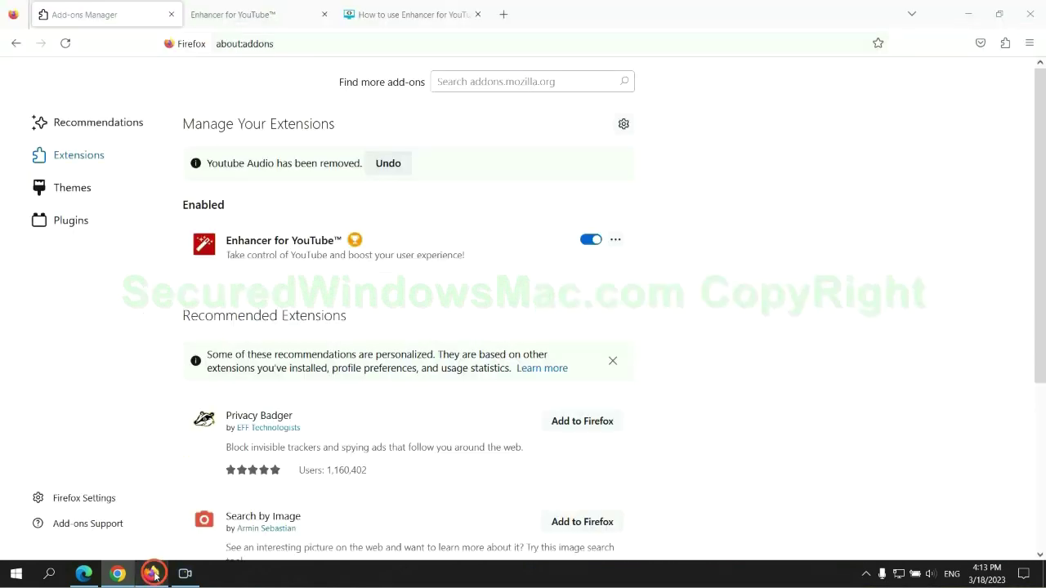
# Step: Remove Enhancer for YouTube™ through Firefox's add-ons manager
pyautogui.click(1005, 45)
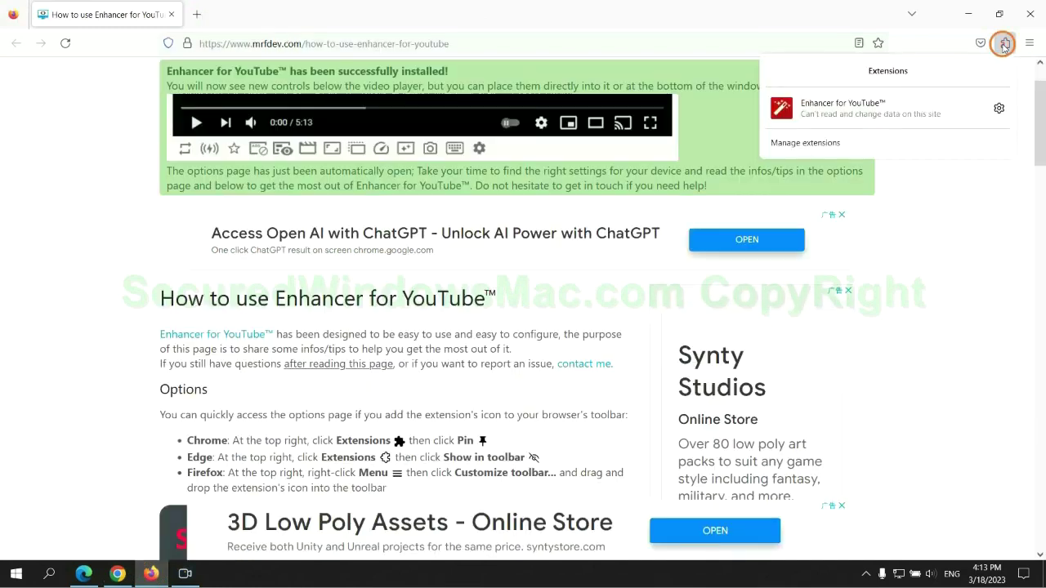
pyautogui.click(899, 141)
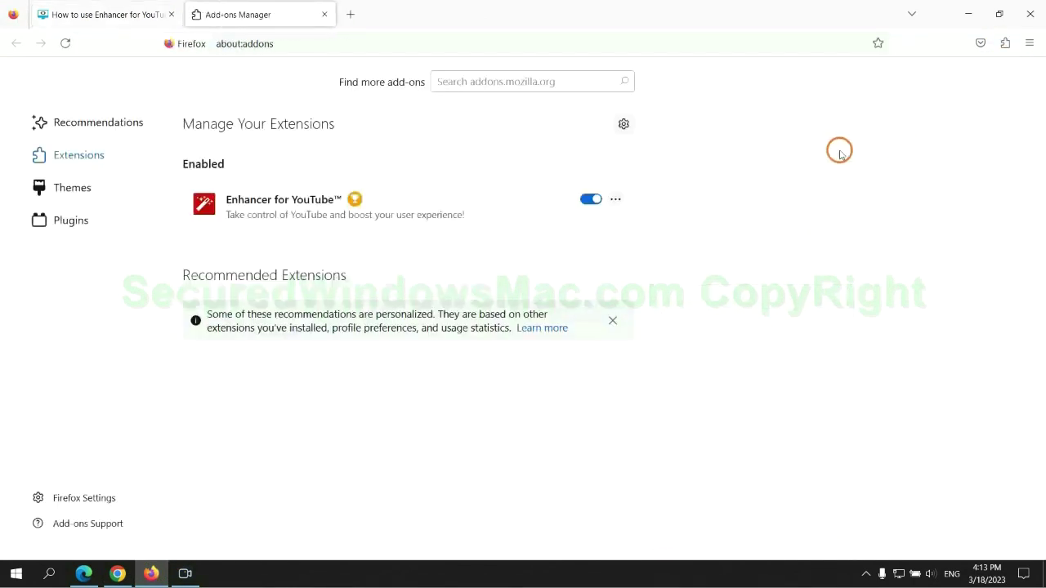
pyautogui.click(615, 199)
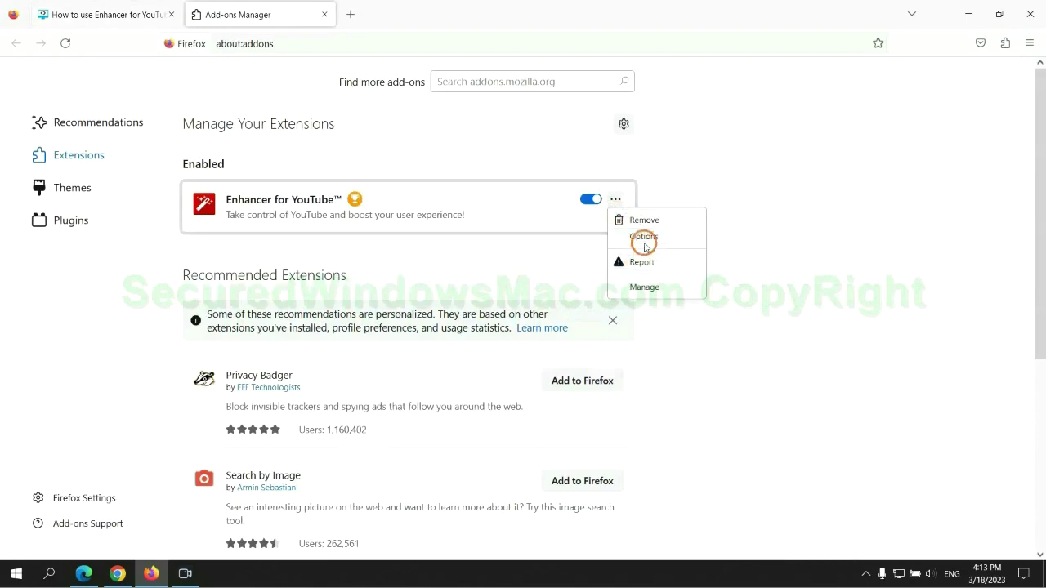
pyautogui.click(643, 221)
pyautogui.click(583, 131)
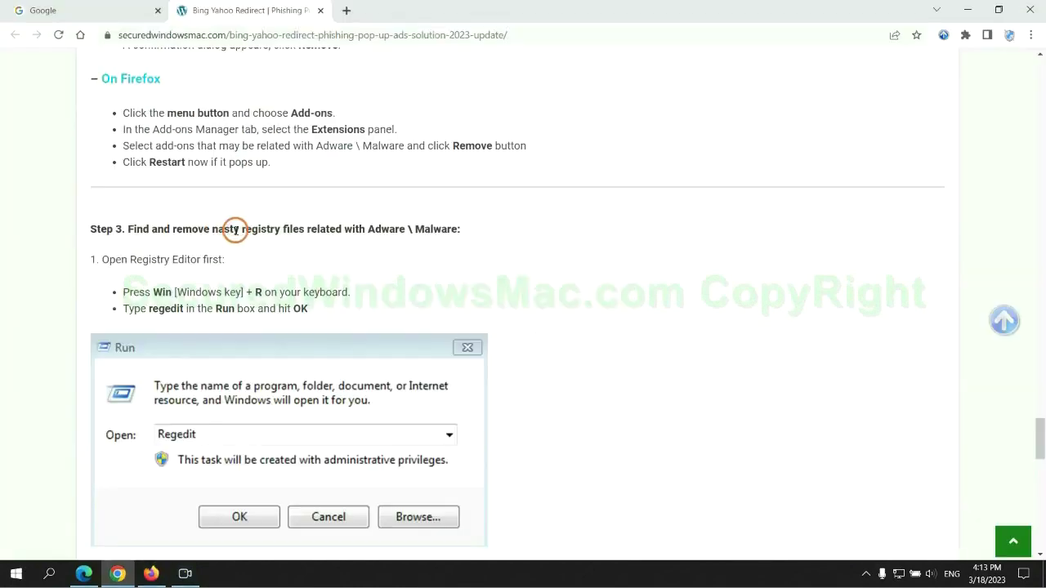
pyautogui.moveTo(240, 229); pyautogui.dragTo(303, 250)
# Step: Launch Registry Editor by running regedit from the Windows Run box
pyautogui.click(303, 249)
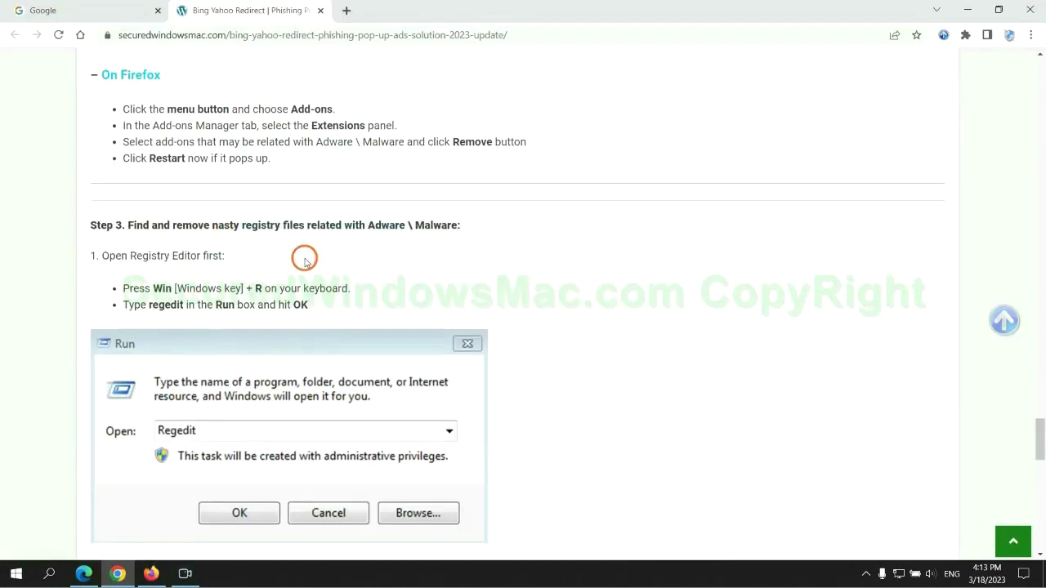
pyautogui.scroll(-2, 270, 215)
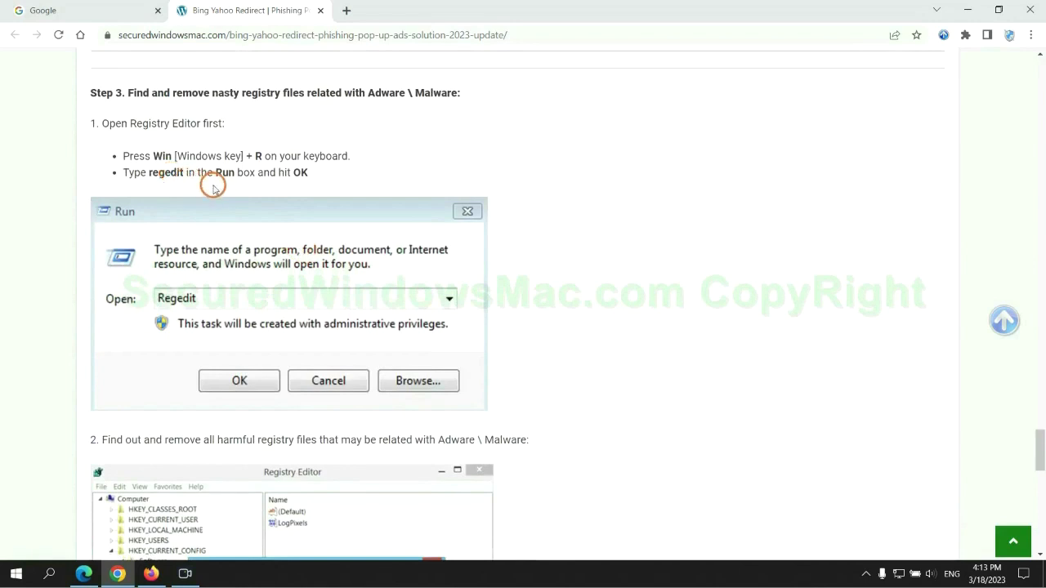
pyautogui.press('super+r')
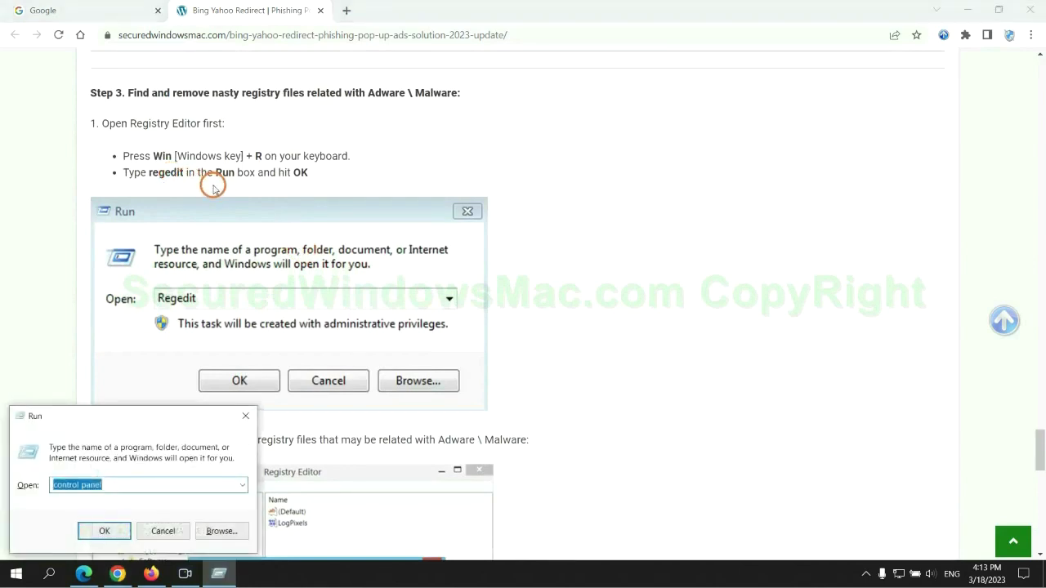
pyautogui.write('rege')
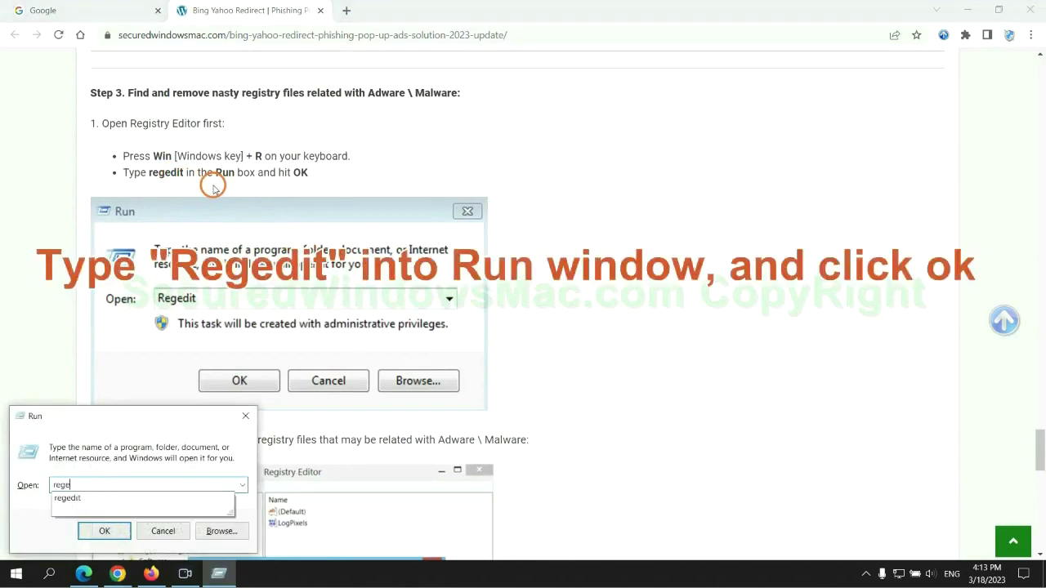
pyautogui.write('dit')
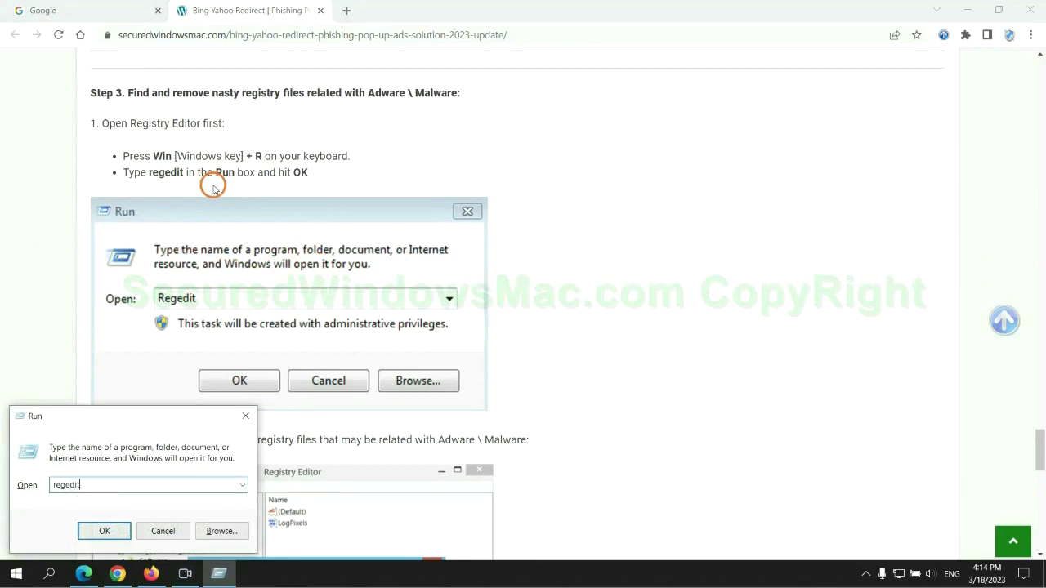
pyautogui.press('Return')
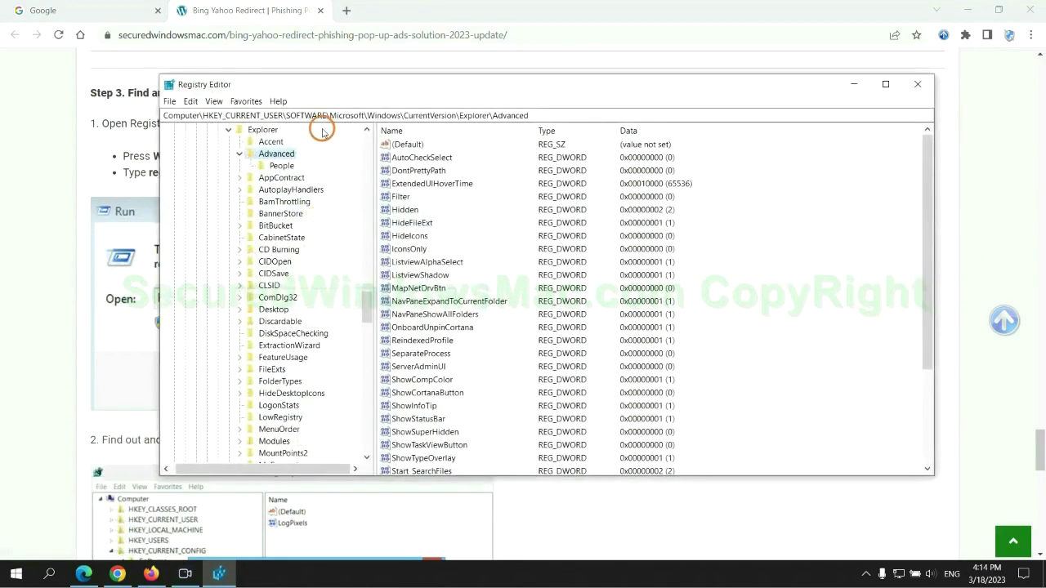
# Step: Search the registry for 'Apps' and bring up the actions for the StoreAppsOnTaskbar value
pyautogui.click(191, 101)
pyautogui.click(225, 194)
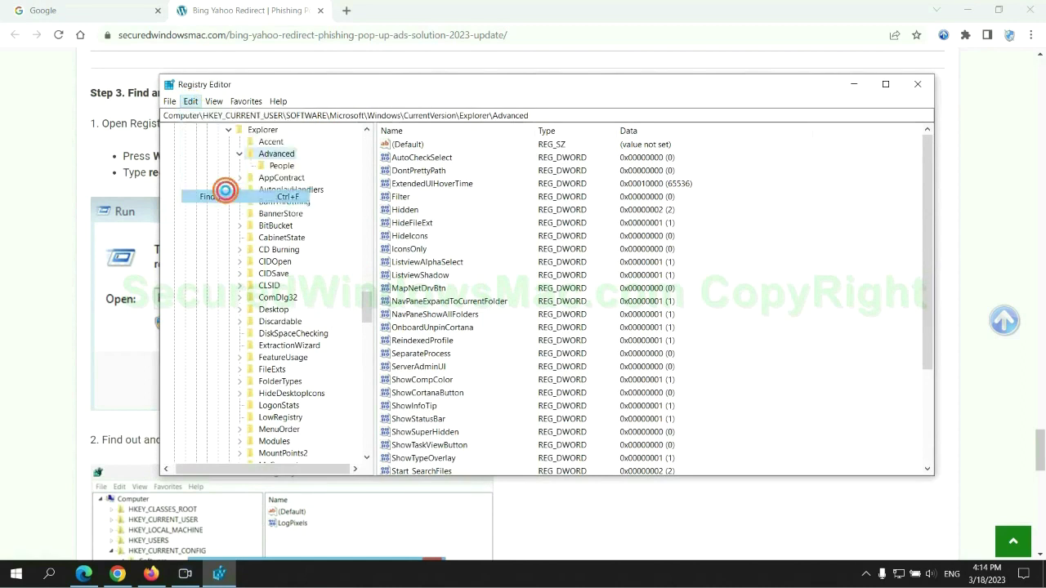
pyautogui.write('App')
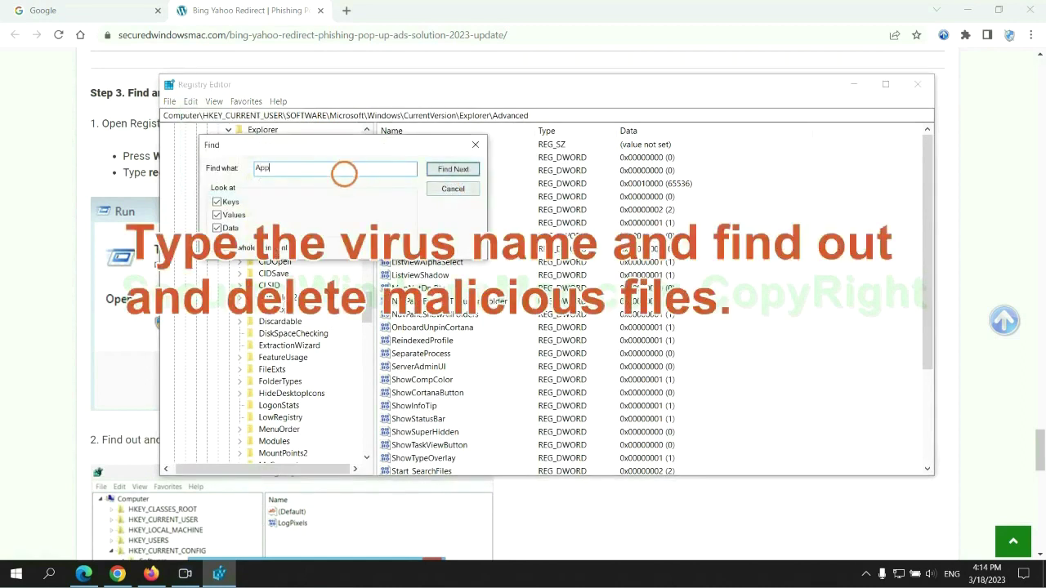
pyautogui.write('s')
pyautogui.press('Return')
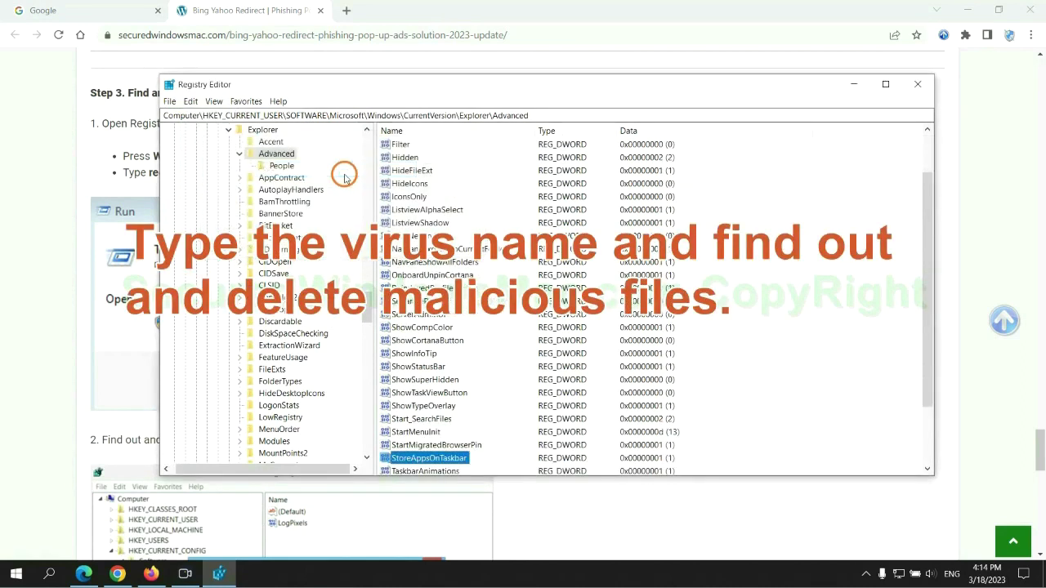
pyautogui.scroll(-2, 601, 351)
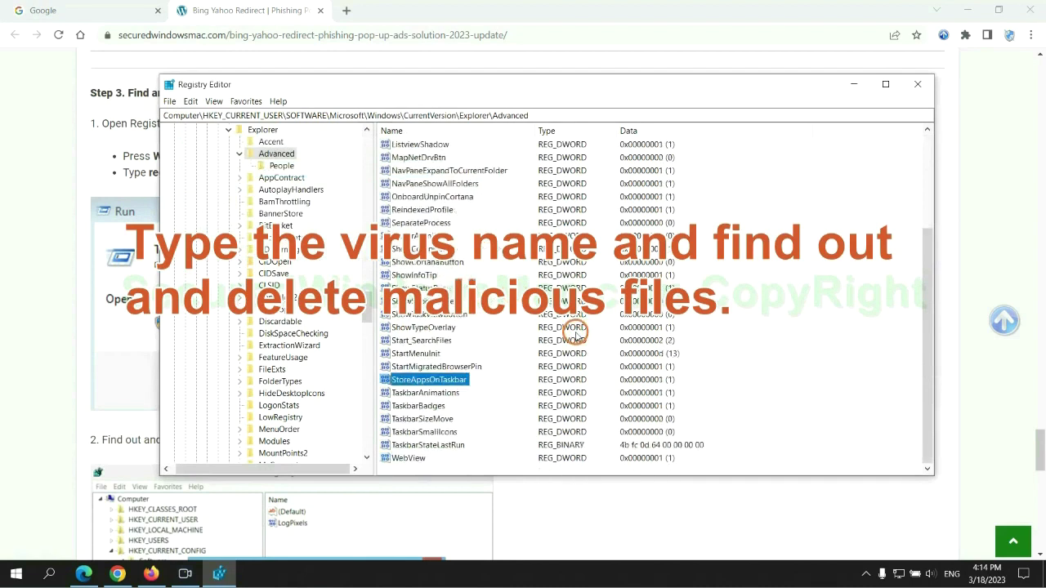
pyautogui.rightClick(462, 381)
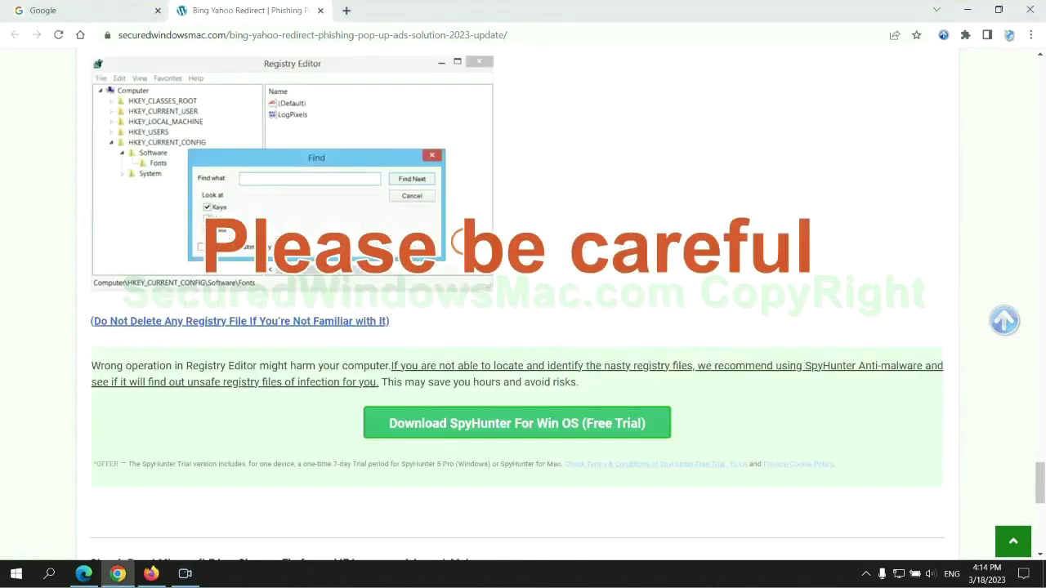
# Step: Scroll the guide to Step 4 on resetting the browsers and briefly select 'Reset'
pyautogui.scroll(-1, 463, 243)
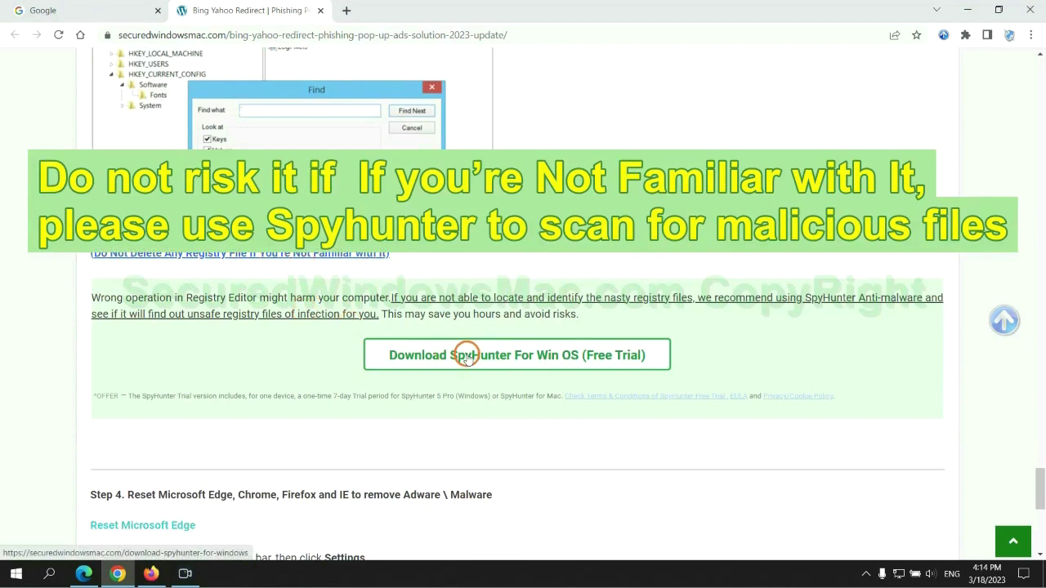
pyautogui.scroll(-5, 466, 355)
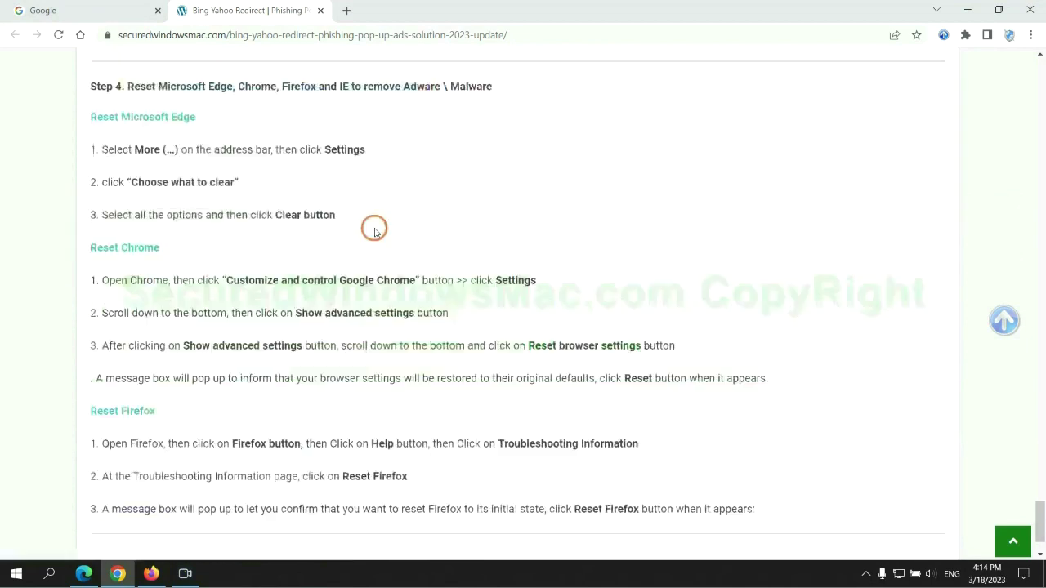
pyautogui.doubleClick(141, 86)
pyautogui.click(404, 117)
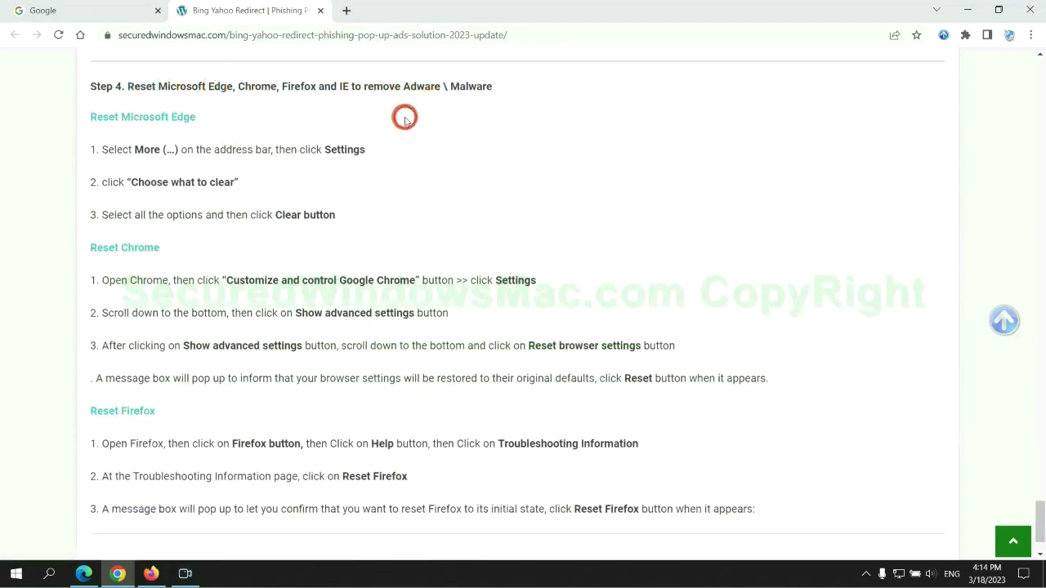
# Step: Open Edge's Clear browsing data dialog from Privacy, search, and services, then return to Chrome
pyautogui.click(83, 573)
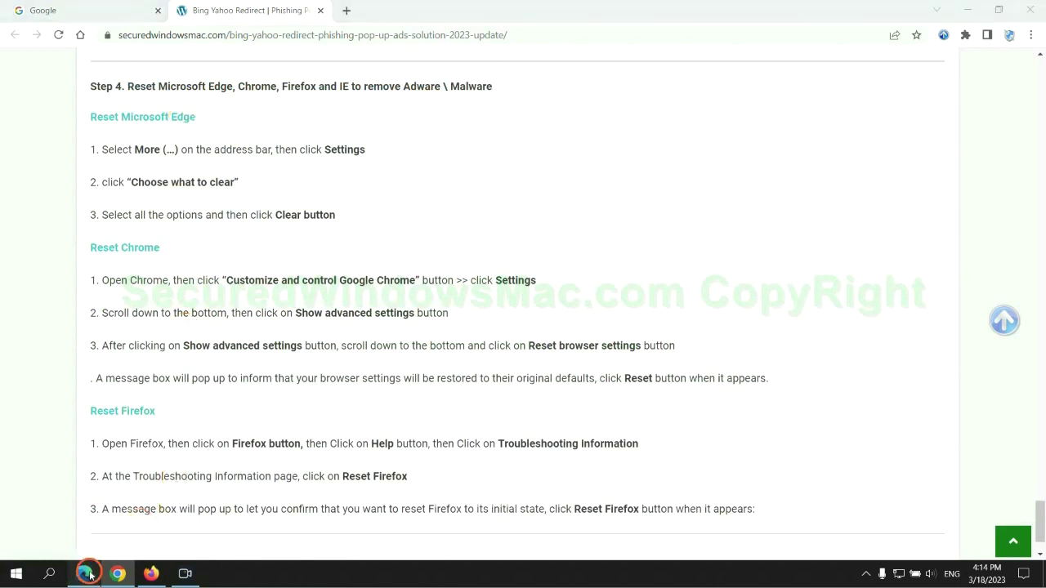
pyautogui.click(990, 38)
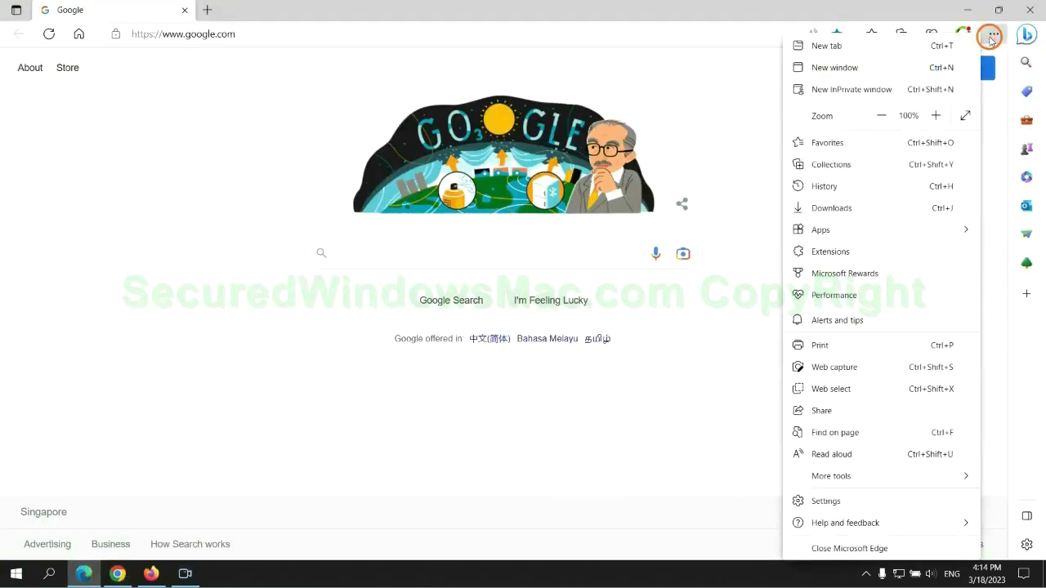
pyautogui.click(821, 505)
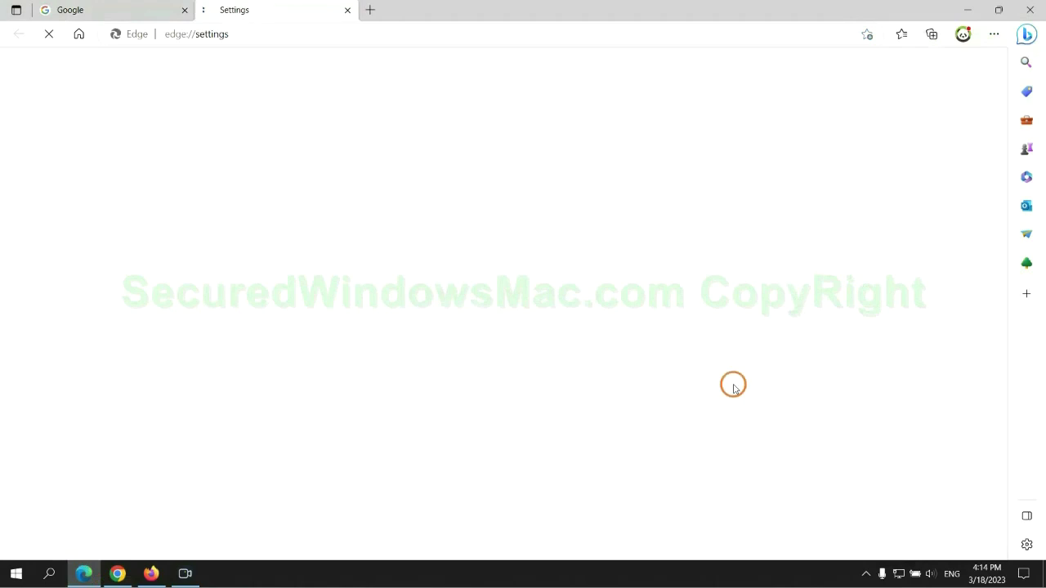
pyautogui.click(169, 163)
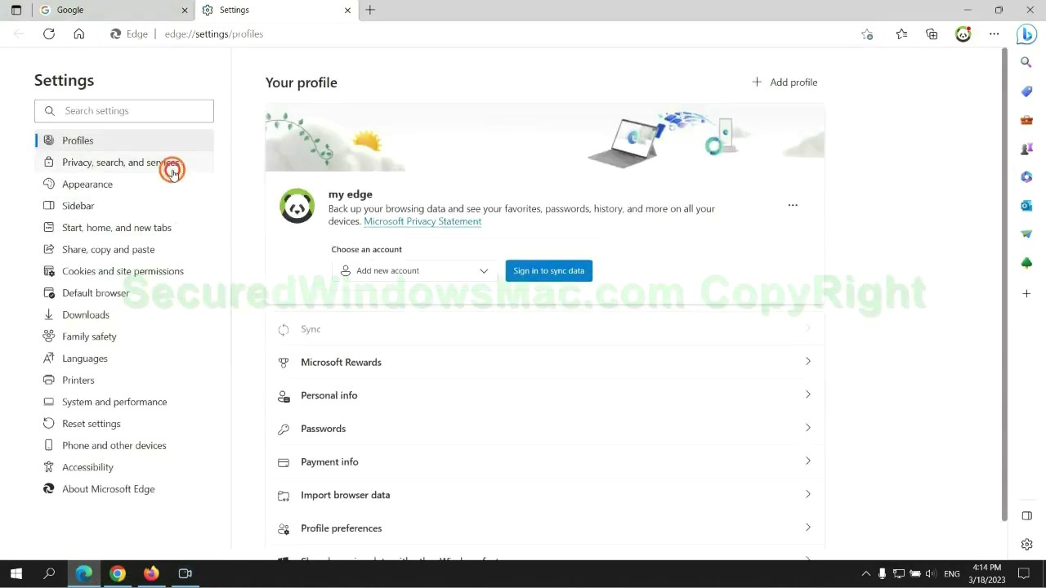
pyautogui.scroll(-3, 858, 364)
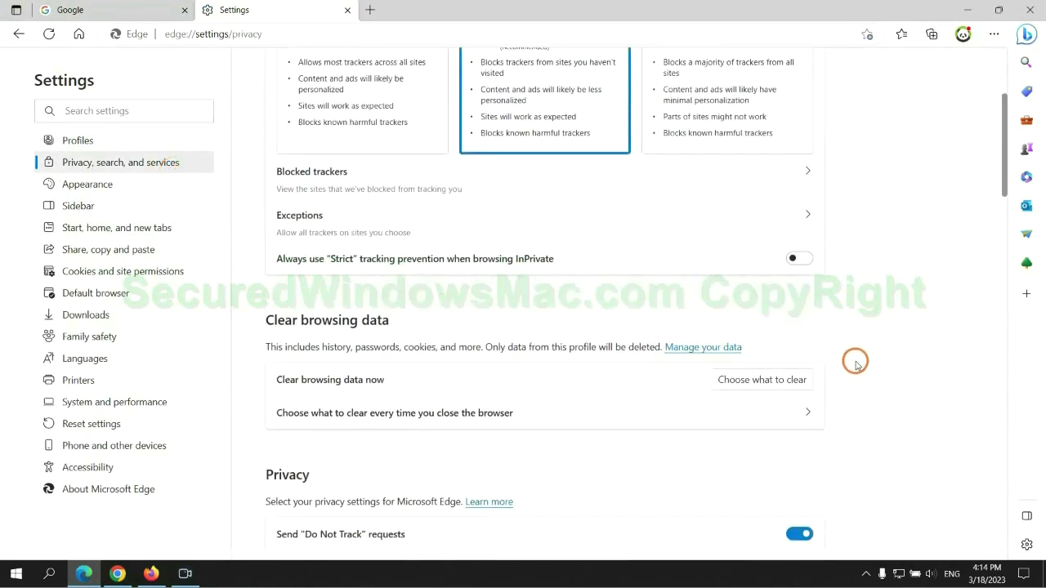
pyautogui.click(776, 380)
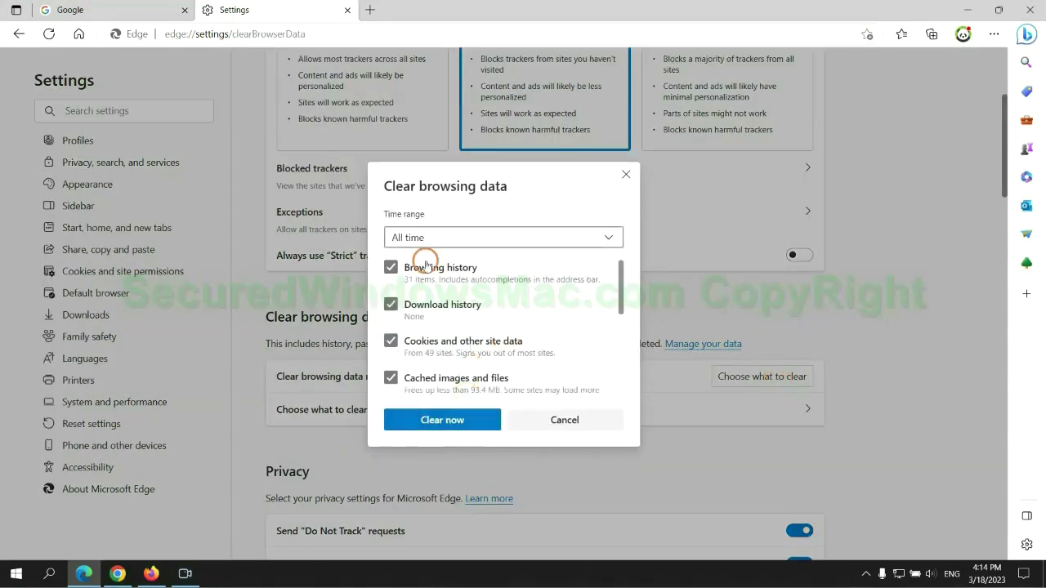
pyautogui.click(118, 573)
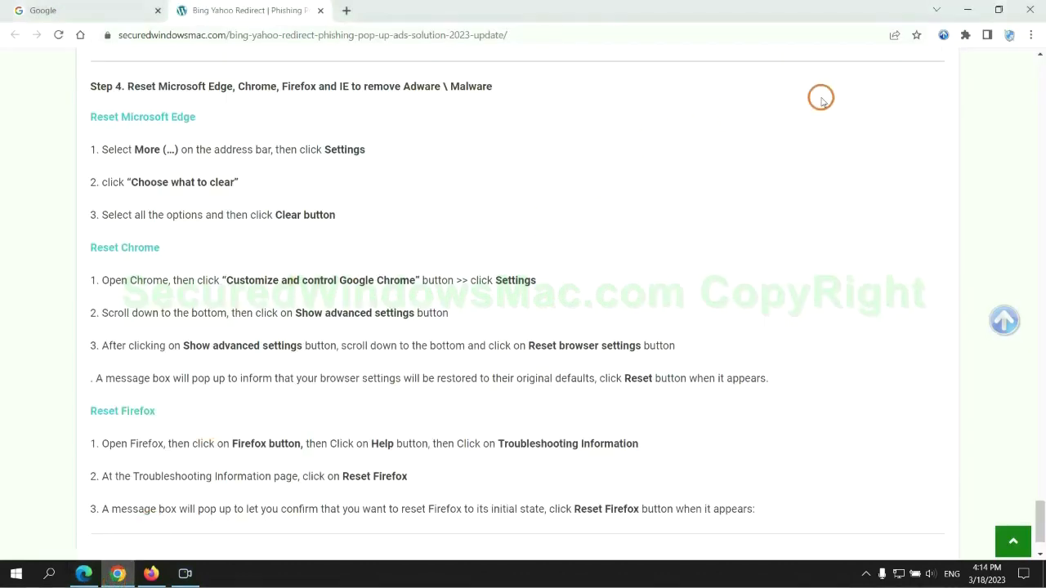
# Step: From Chrome Settings, bring up the 'Restore settings to their original defaults' confirmation, then switch to Firefox
pyautogui.click(1031, 35)
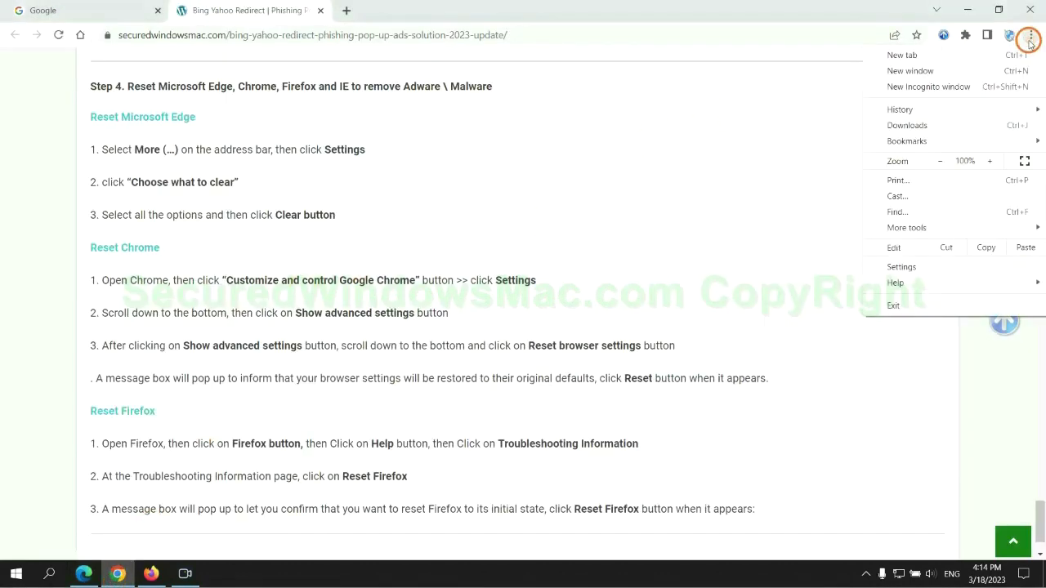
pyautogui.click(907, 267)
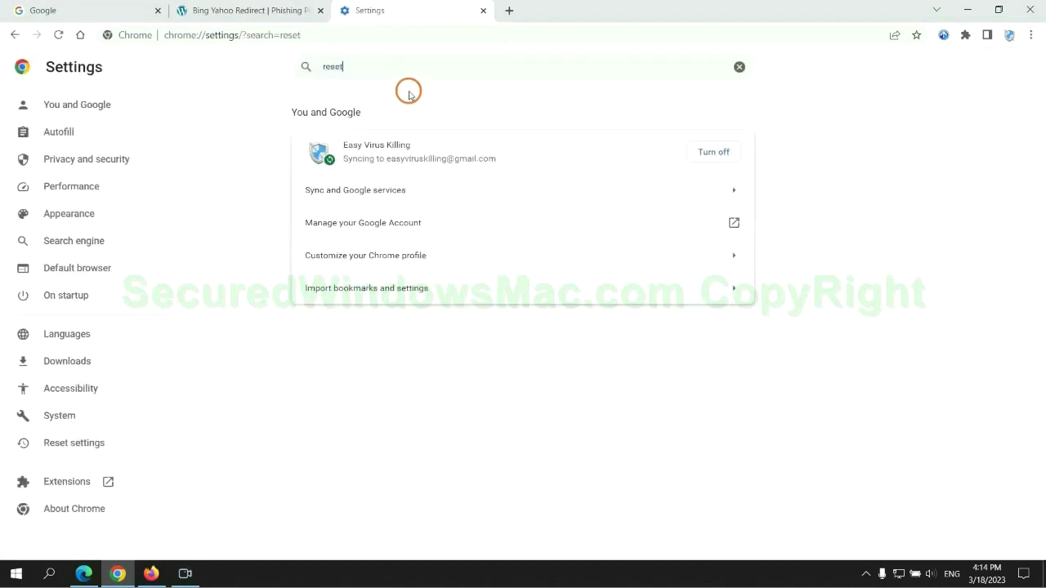
pyautogui.click(548, 364)
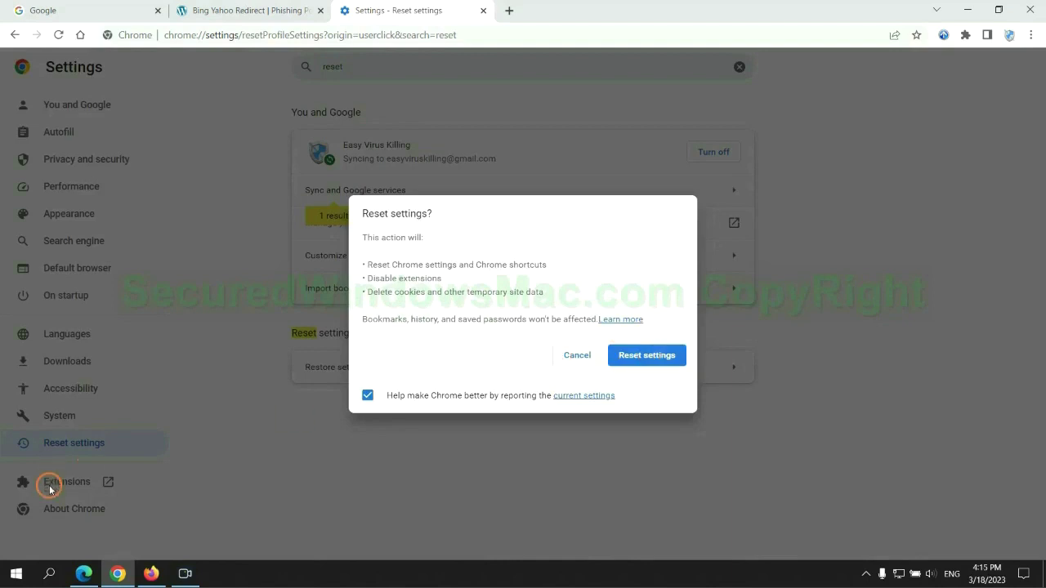
pyautogui.click(150, 563)
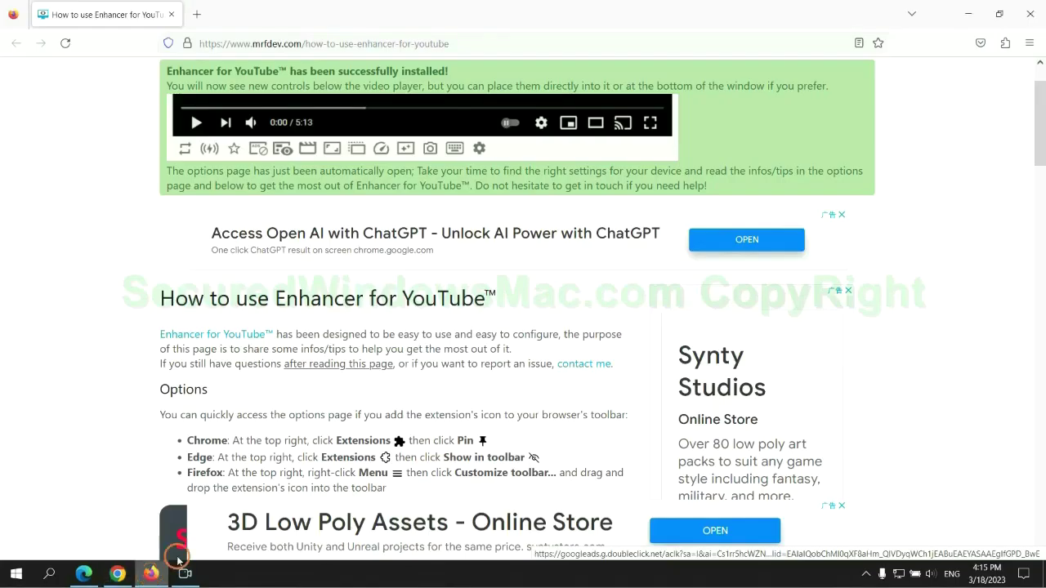
# Step: Trigger Refresh Firefox from the troubleshooting page, then highlight the guide's note about remaining problems
pyautogui.click(1028, 46)
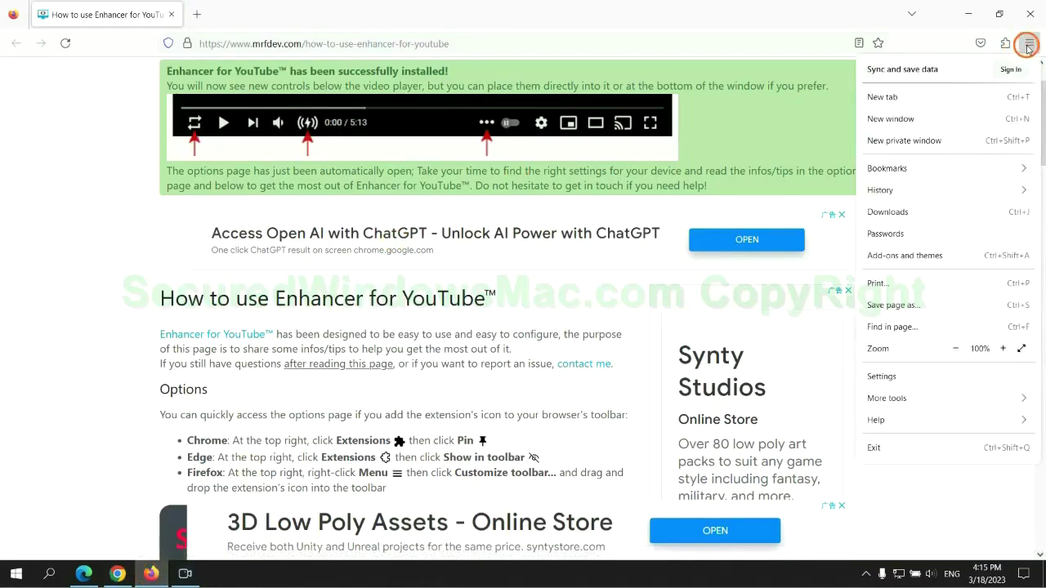
pyautogui.click(887, 419)
pyautogui.click(932, 163)
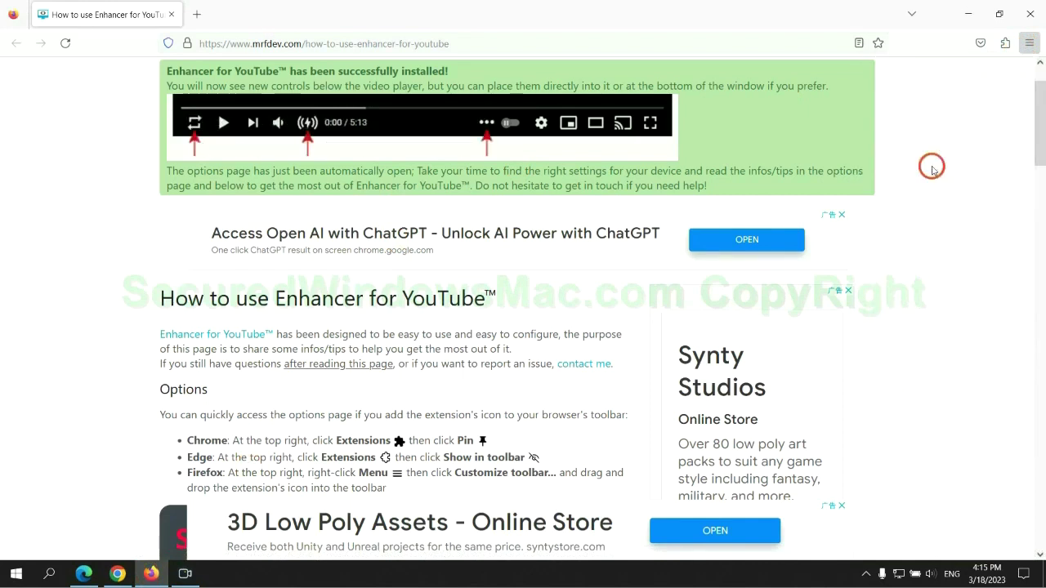
pyautogui.click(722, 158)
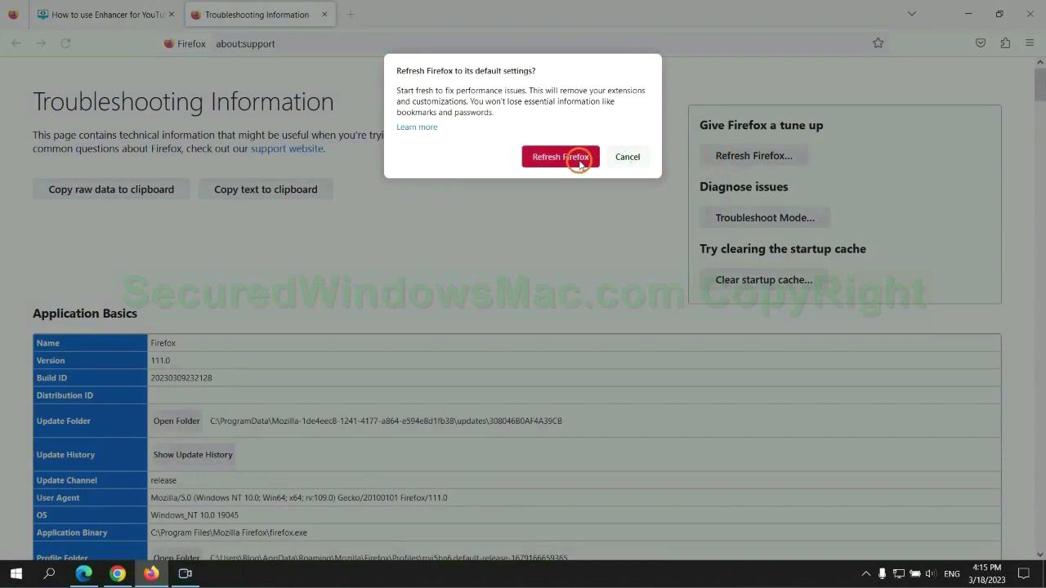
pyautogui.click(118, 573)
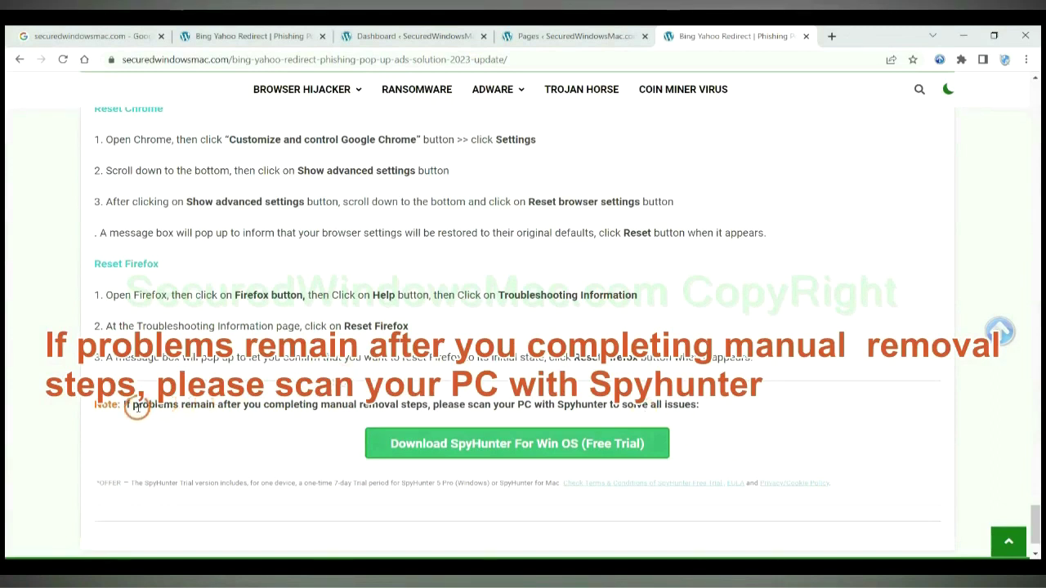
pyautogui.moveTo(123, 405); pyautogui.dragTo(231, 410)
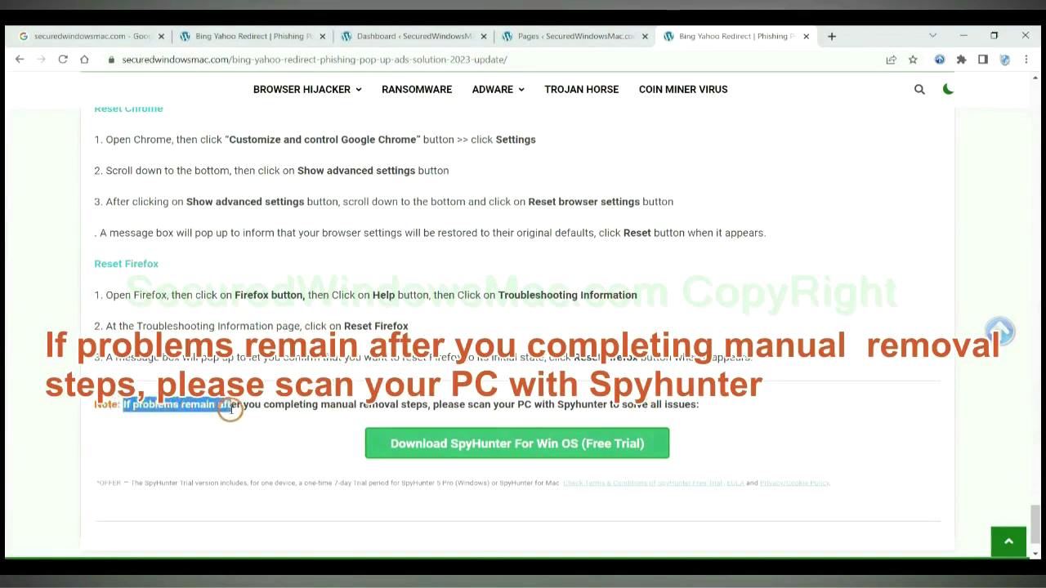